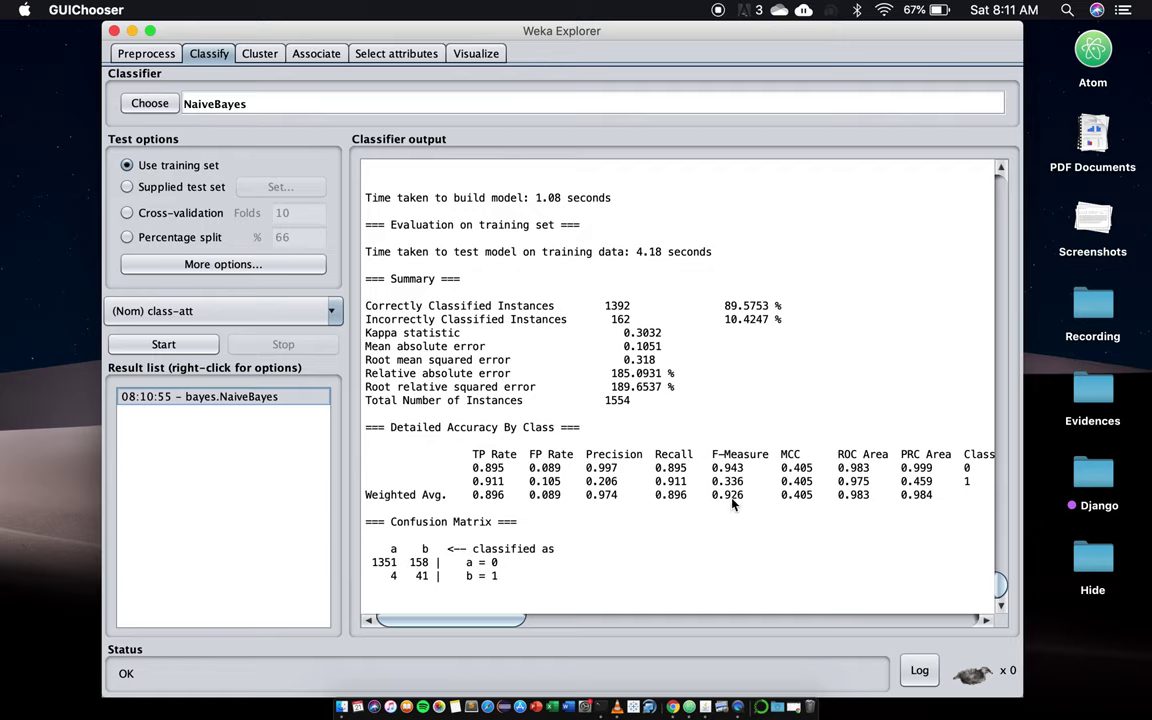
Step: Examine the NaiveBayes training-set evaluation, including the summary, per-class accuracy table and confusion matrix
{"action": "scroll", "coordinate": [731, 502], "scroll_direction": "right", "scroll_amount": 3}
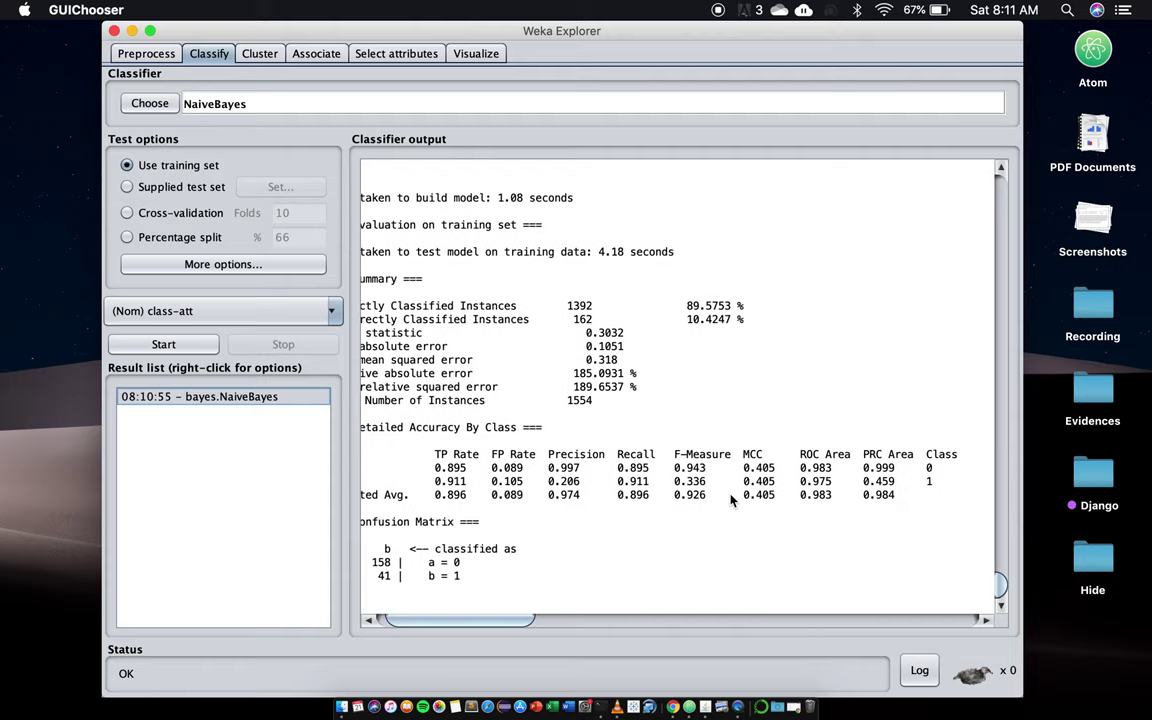
{"action": "scroll", "coordinate": [731, 502], "scroll_direction": "right", "scroll_amount": 1}
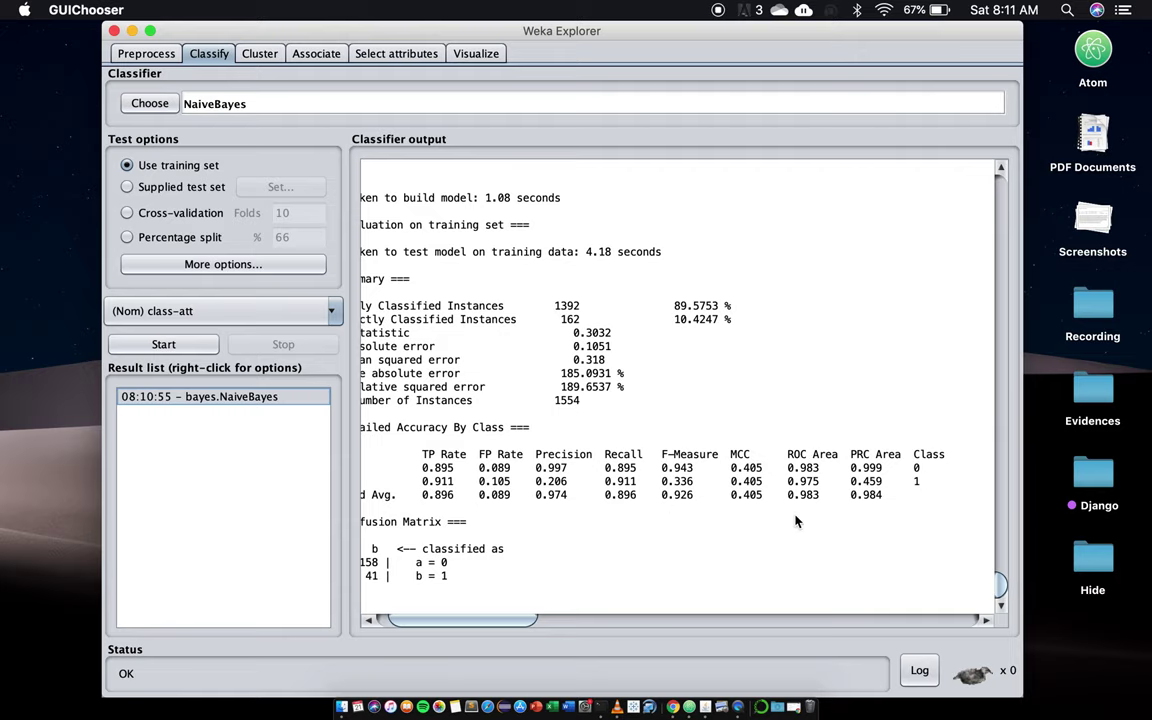
{"action": "scroll", "coordinate": [805, 500], "scroll_direction": "left", "scroll_amount": 3}
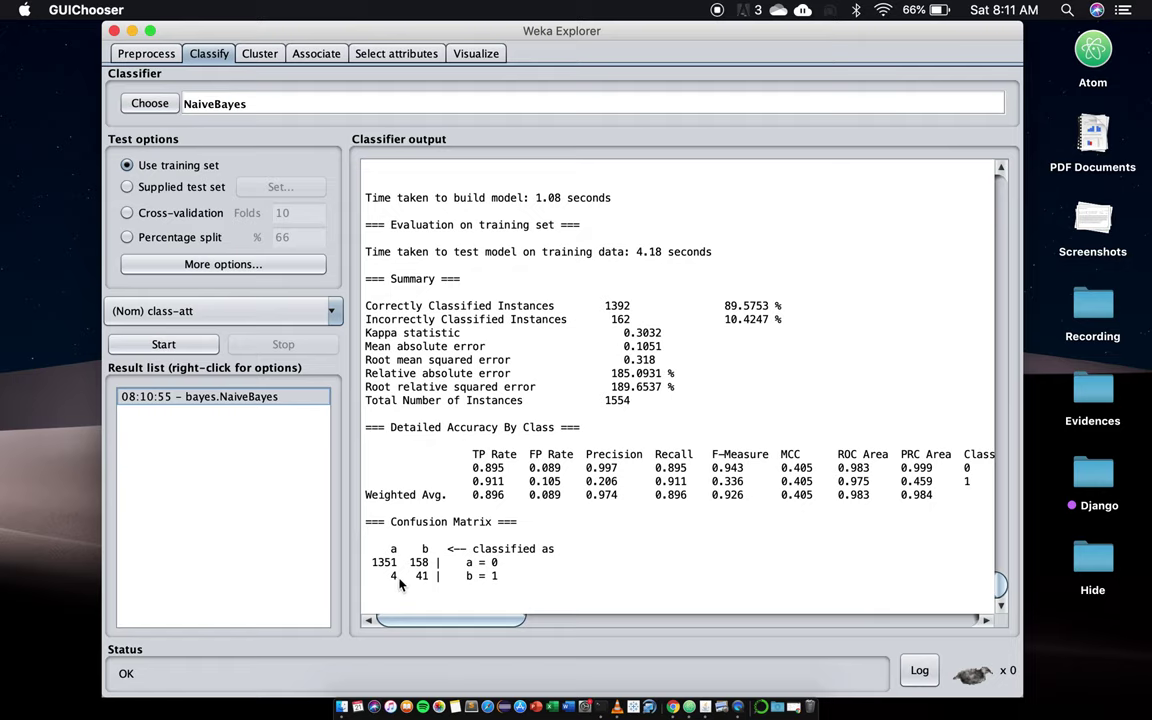
{"action": "scroll", "coordinate": [616, 319], "scroll_direction": "up", "scroll_amount": 1}
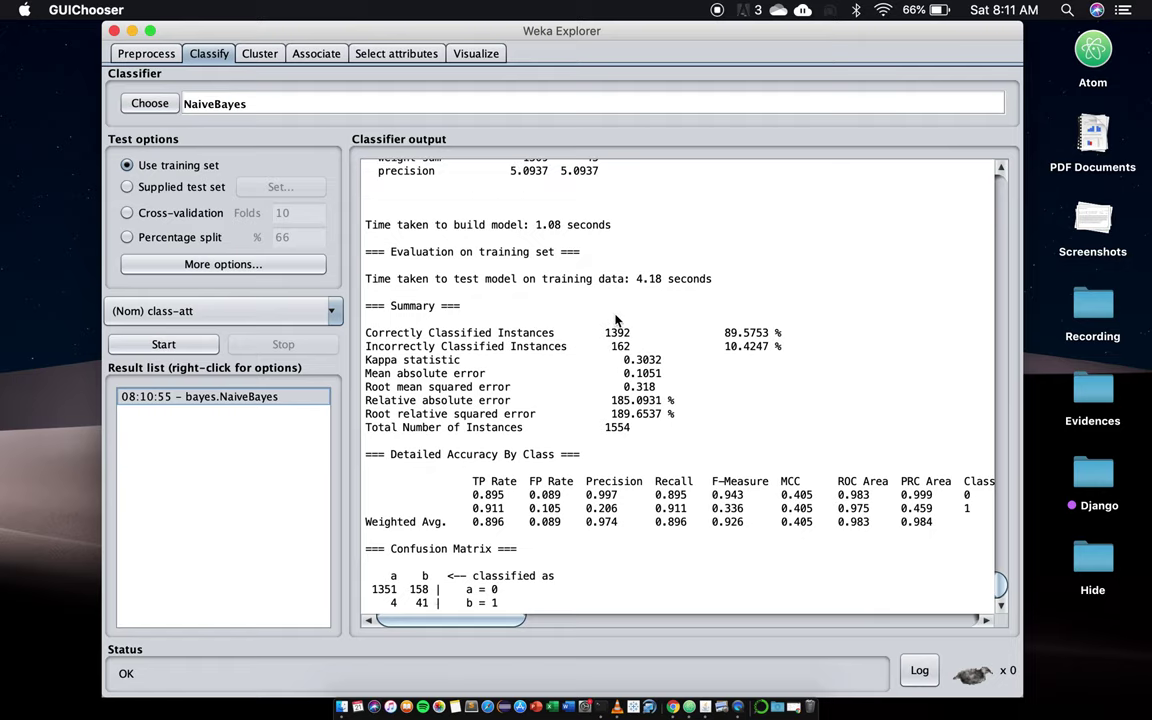
{"action": "scroll", "coordinate": [631, 301], "scroll_direction": "down", "scroll_amount": 1}
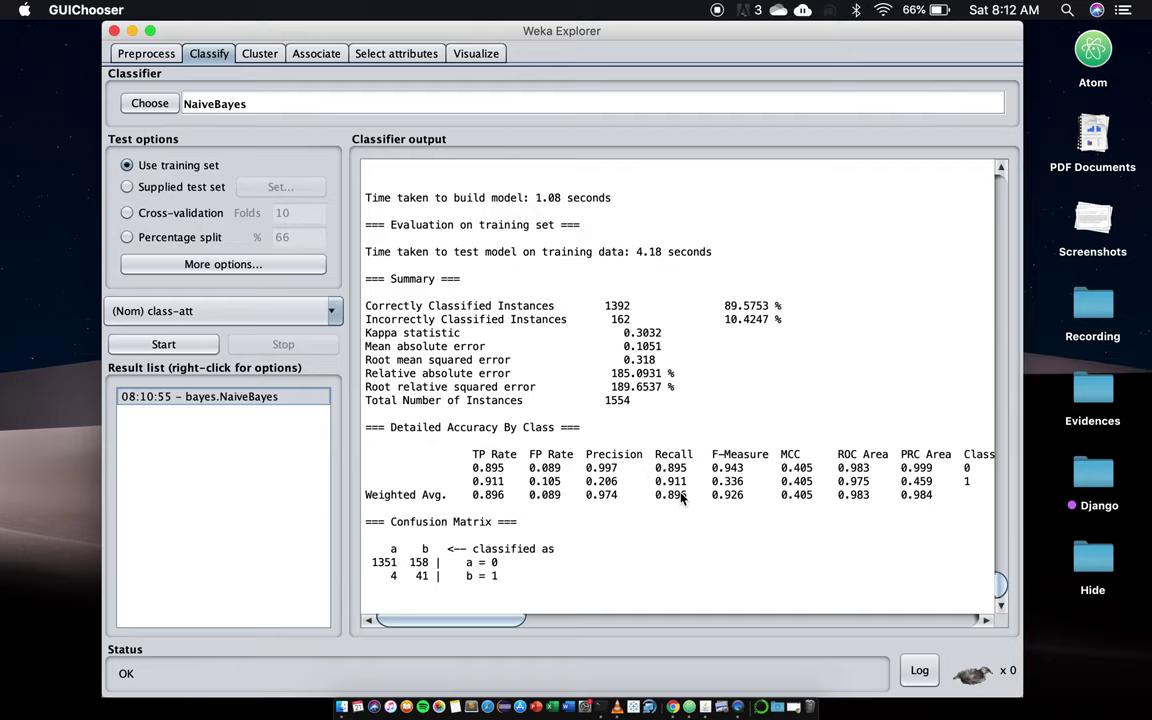
Step: Save the trained NaiveBayes model from the result list as NB_ReutersCorn_train in the weka-3-8-4 folder
{"action": "right_click", "coordinate": [234, 402]}
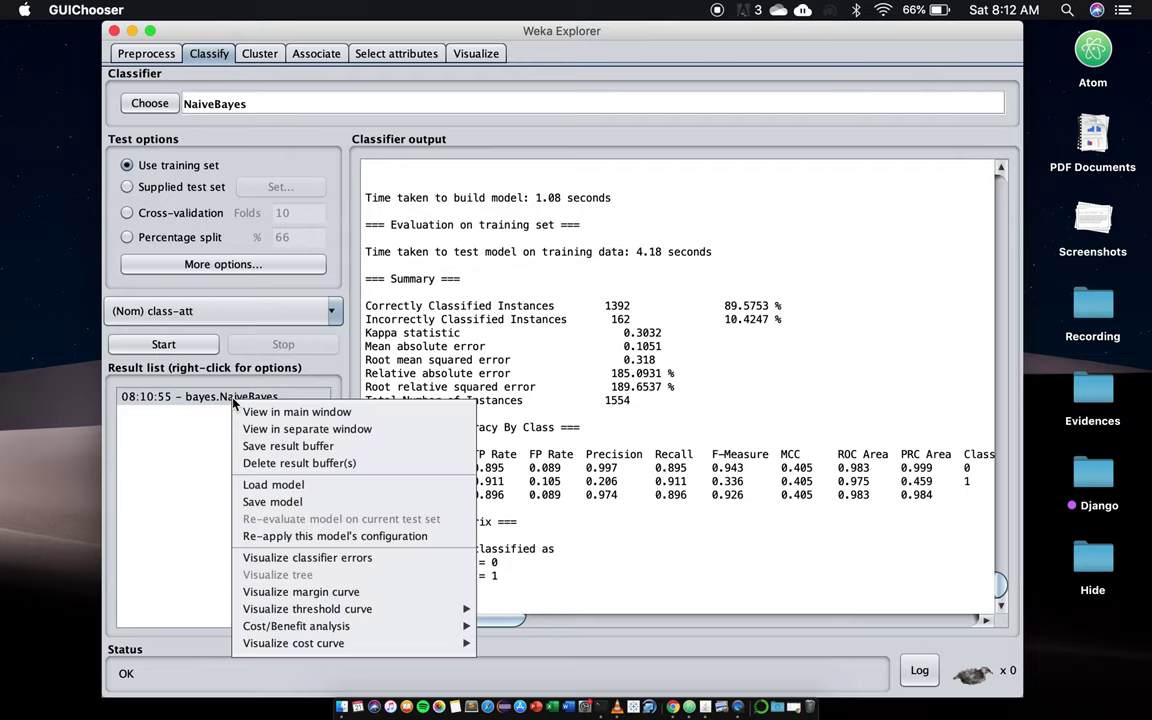
{"action": "left_click", "coordinate": [251, 512]}
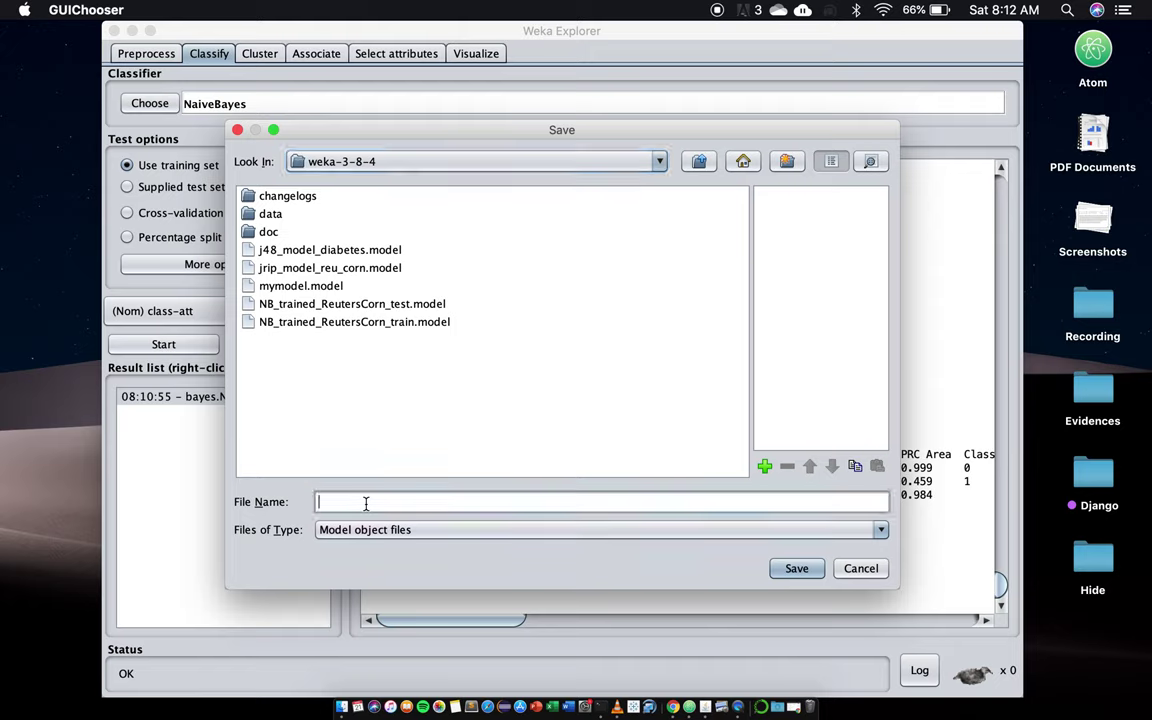
{"action": "type", "text": "NB_ReutersCorn_traini"}
{"action": "left_click", "coordinate": [335, 503]}
{"action": "key", "text": "BackSpace"}
{"action": "key", "text": "BackSpace"}
{"action": "key", "text": "BackSpace"}
{"action": "left_click", "coordinate": [812, 570]}
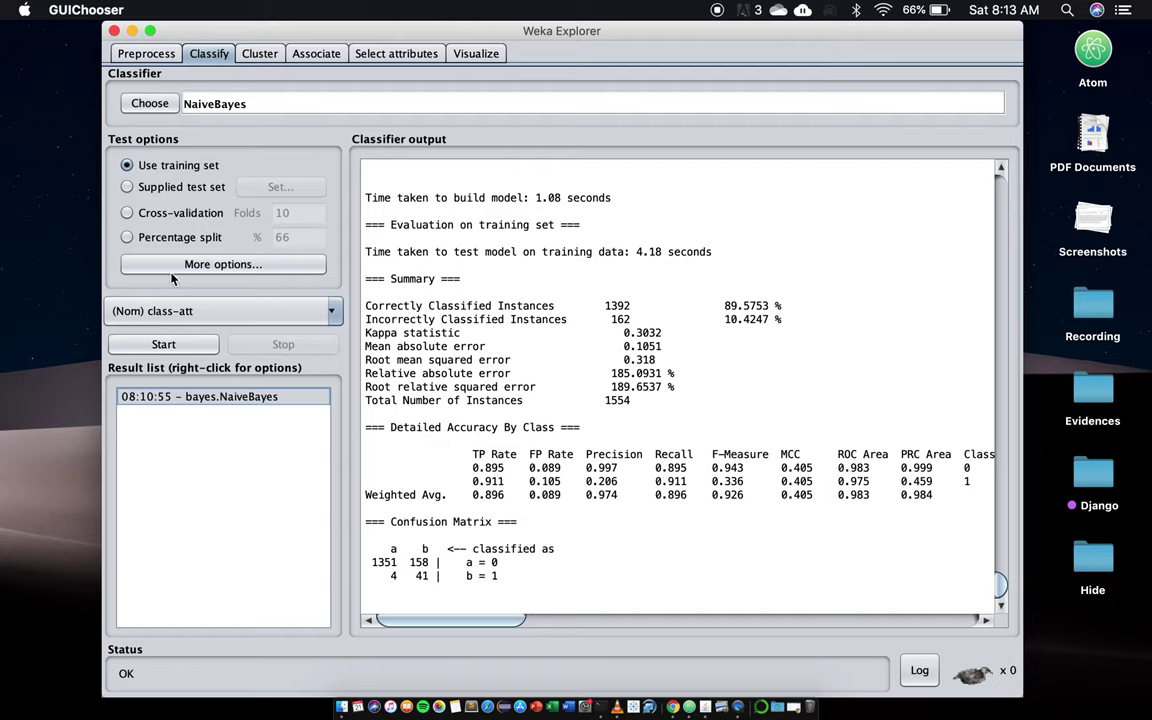
Step: Switch the test option to a supplied test set and try to load the model file NB_ReutersCorn_train
{"action": "left_click", "coordinate": [125, 185]}
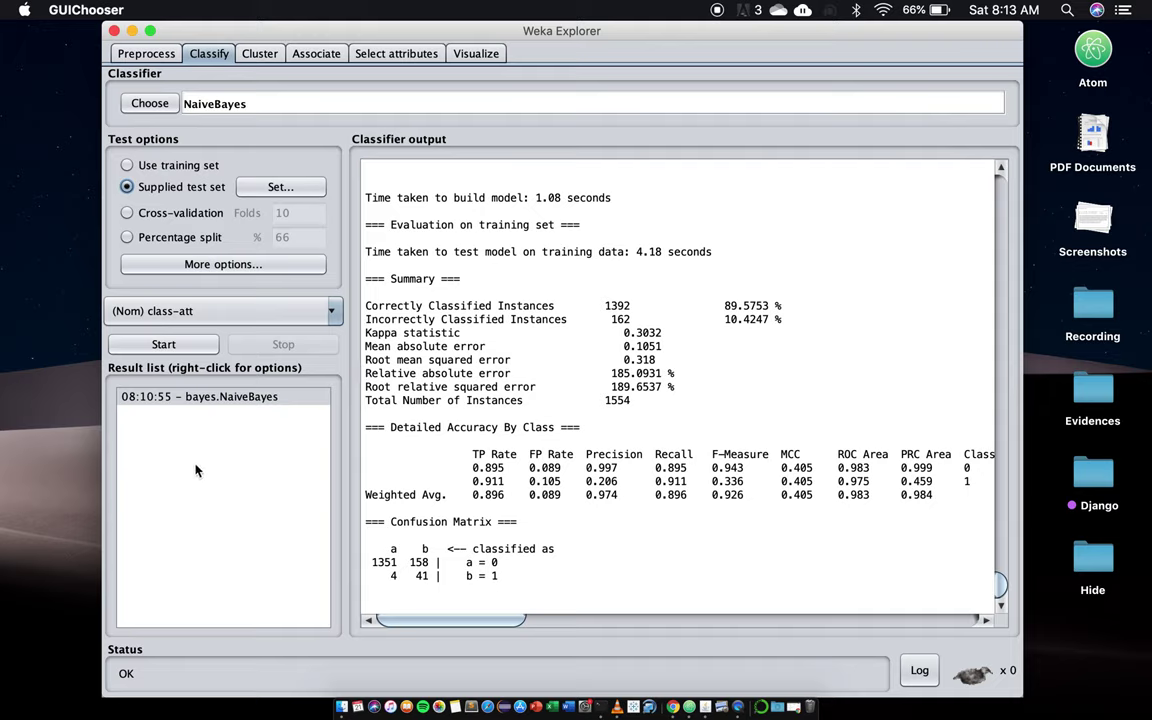
{"action": "right_click", "coordinate": [176, 397]}
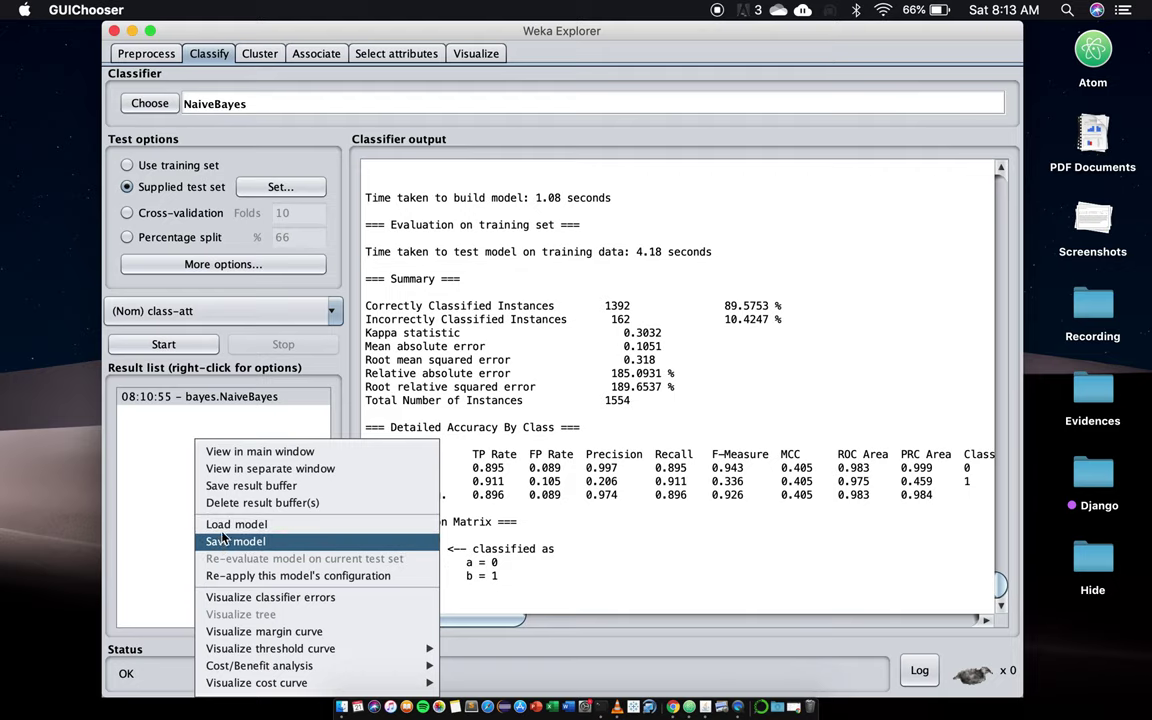
{"action": "left_click", "coordinate": [205, 472]}
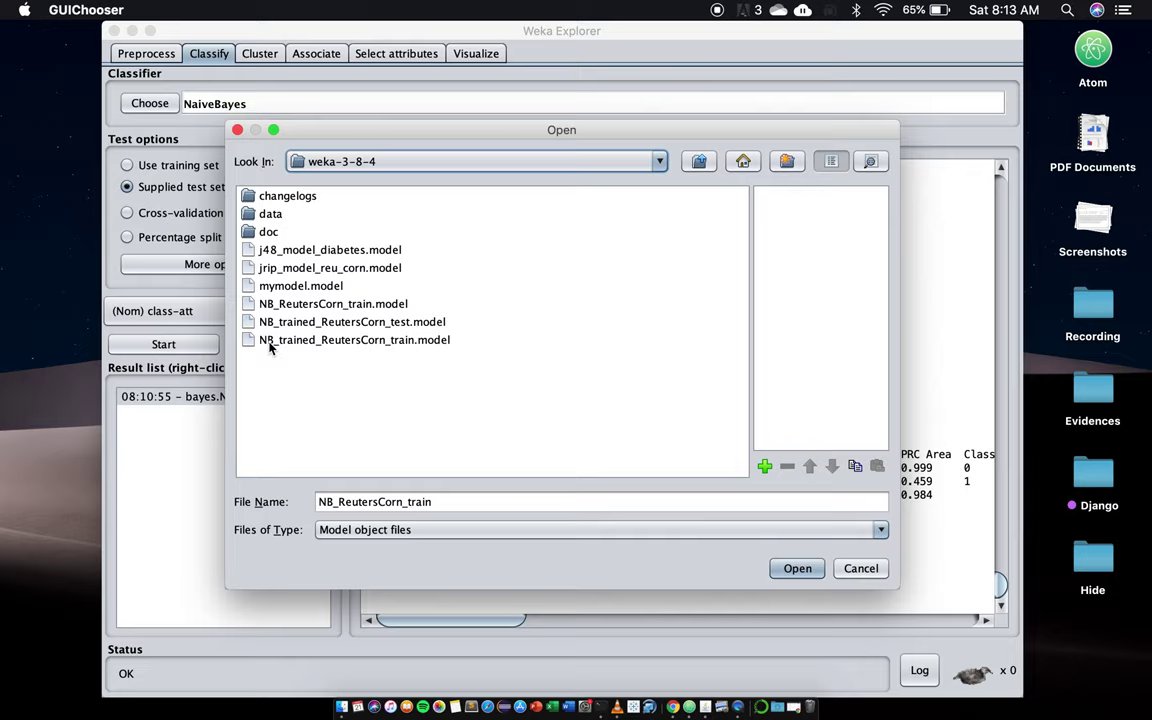
{"action": "left_click", "coordinate": [797, 569]}
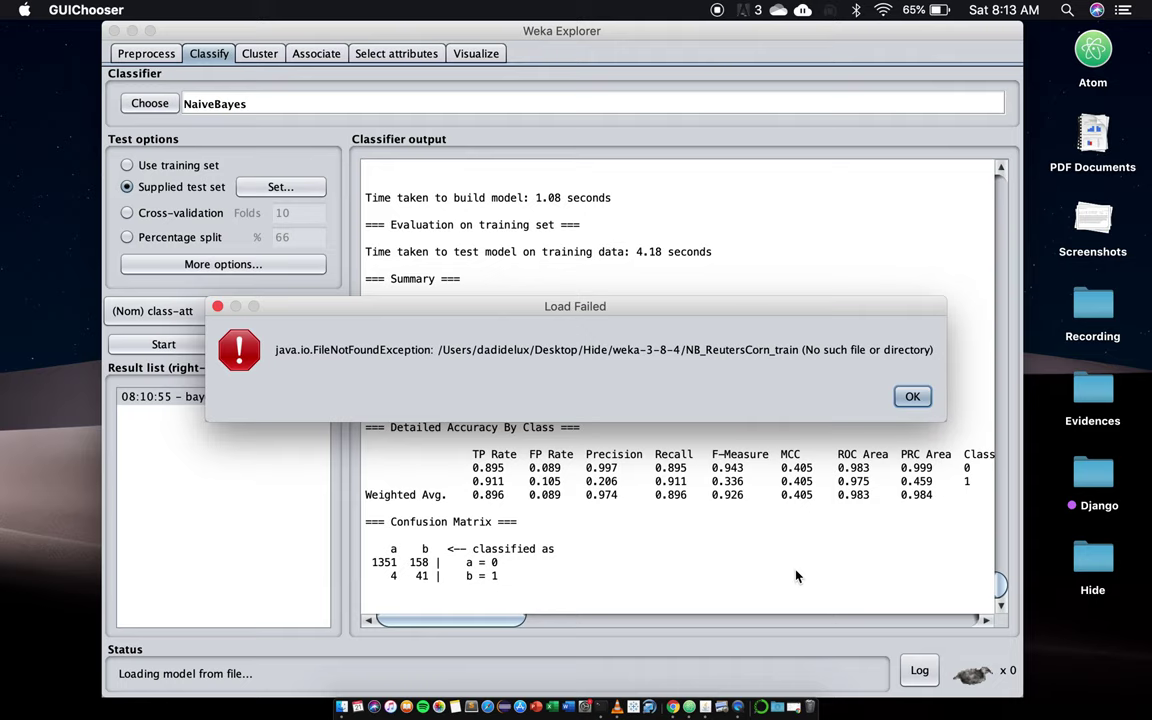
{"action": "left_click", "coordinate": [910, 396]}
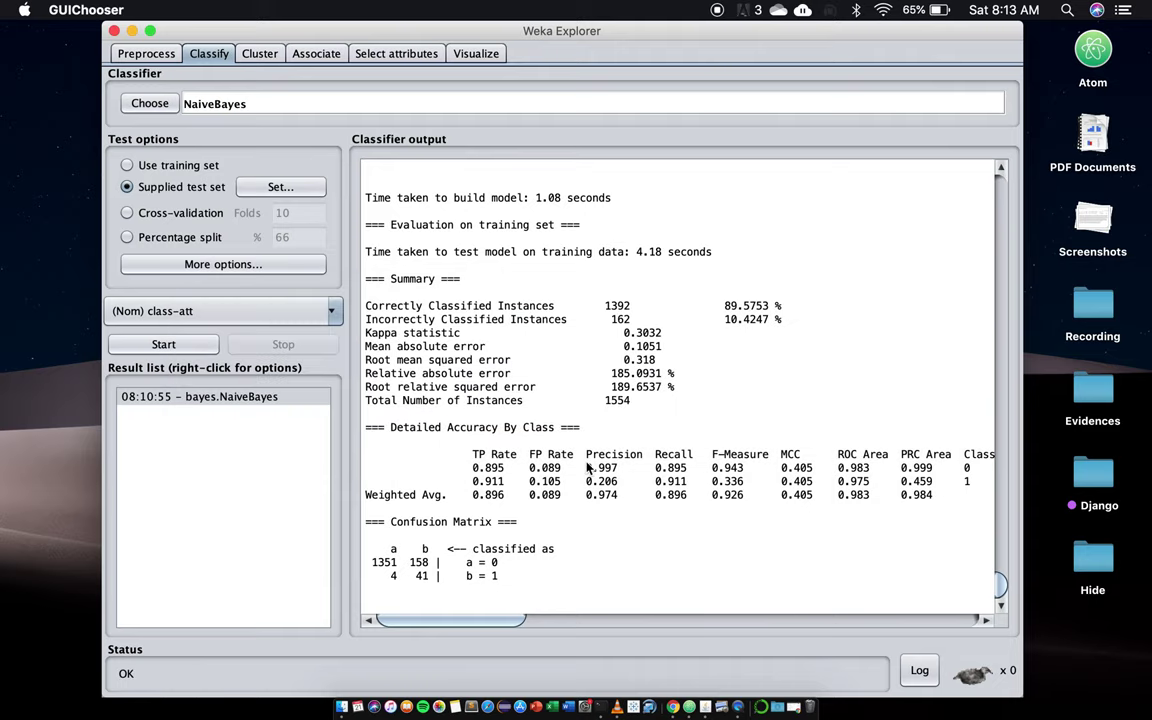
Step: Save the trained NaiveBayes model again with the full file name NB_ReutersCorn_train.model
{"action": "right_click", "coordinate": [244, 403]}
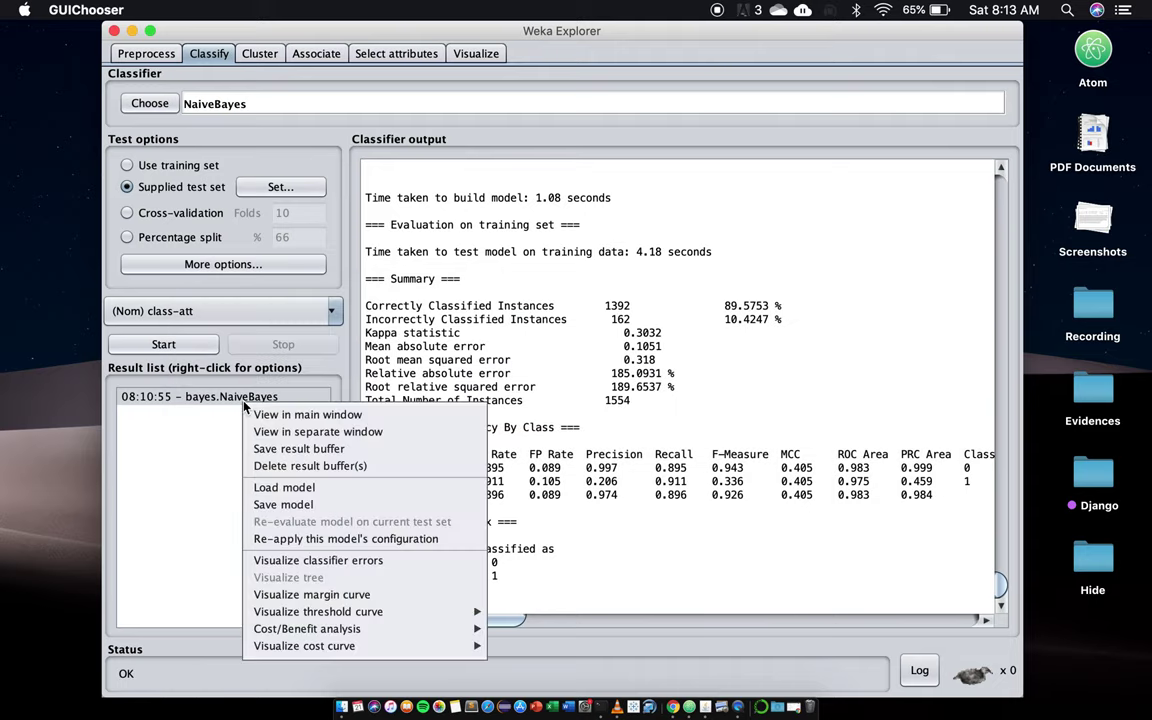
{"action": "left_click", "coordinate": [302, 503]}
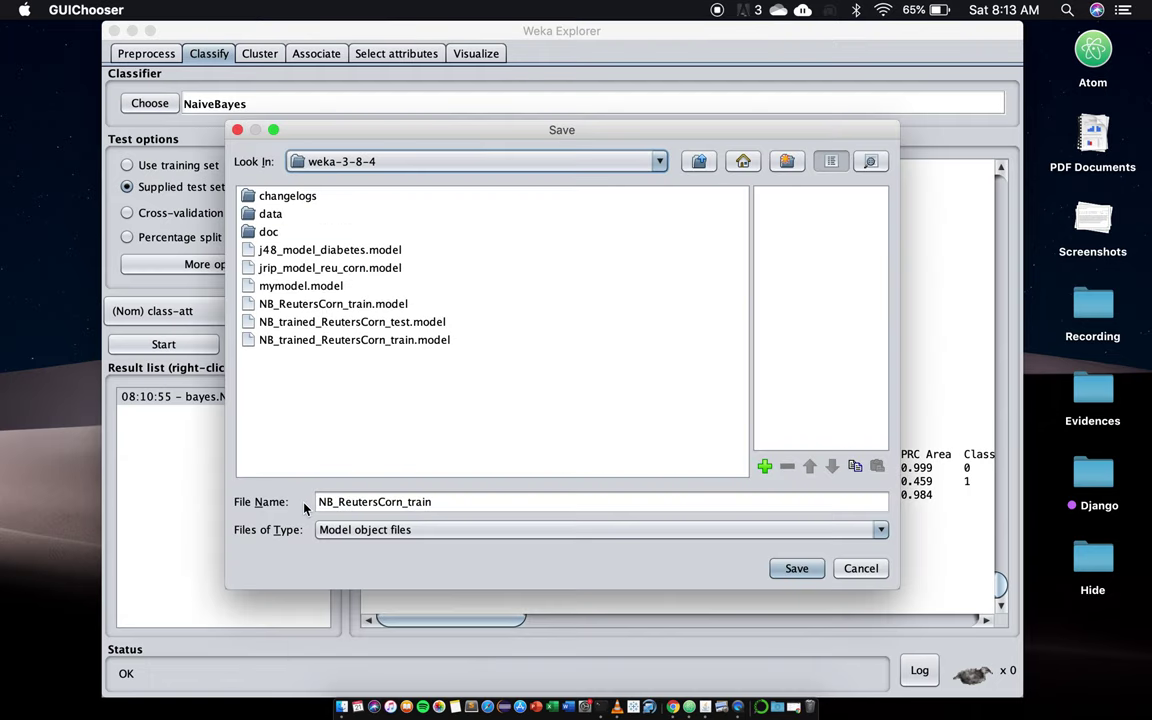
{"action": "left_click", "coordinate": [466, 502]}
{"action": "type", "text": ".model"}
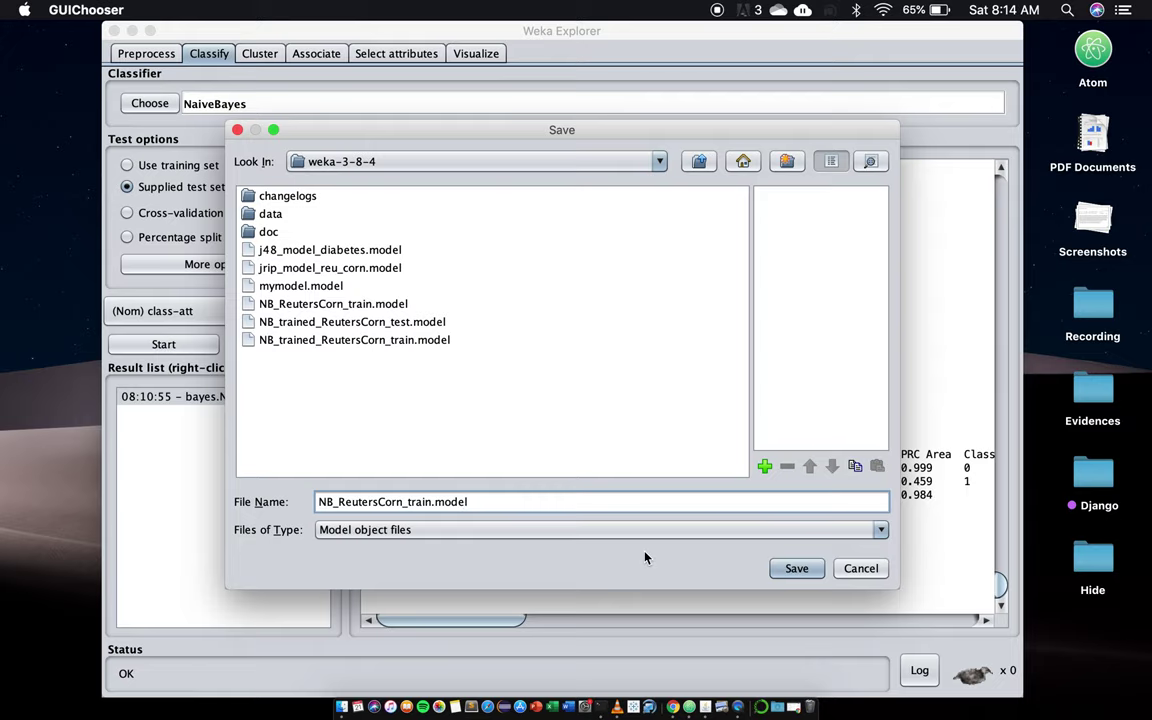
{"action": "left_click", "coordinate": [795, 572]}
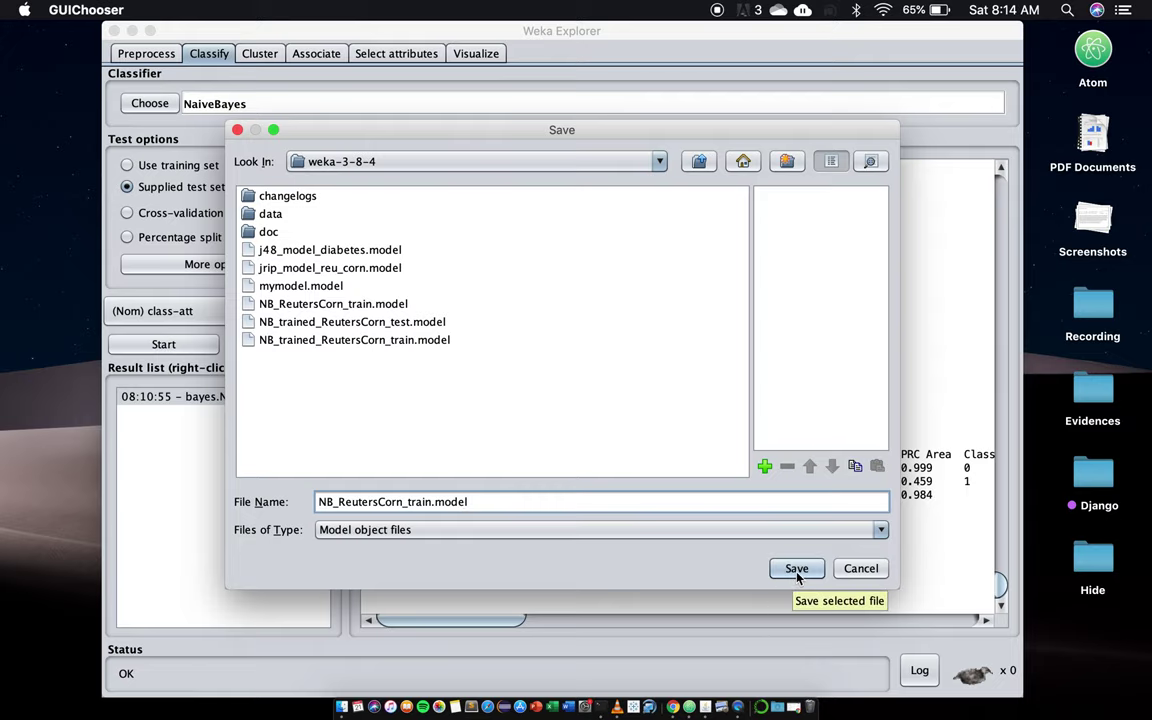
{"action": "left_click", "coordinate": [796, 569]}
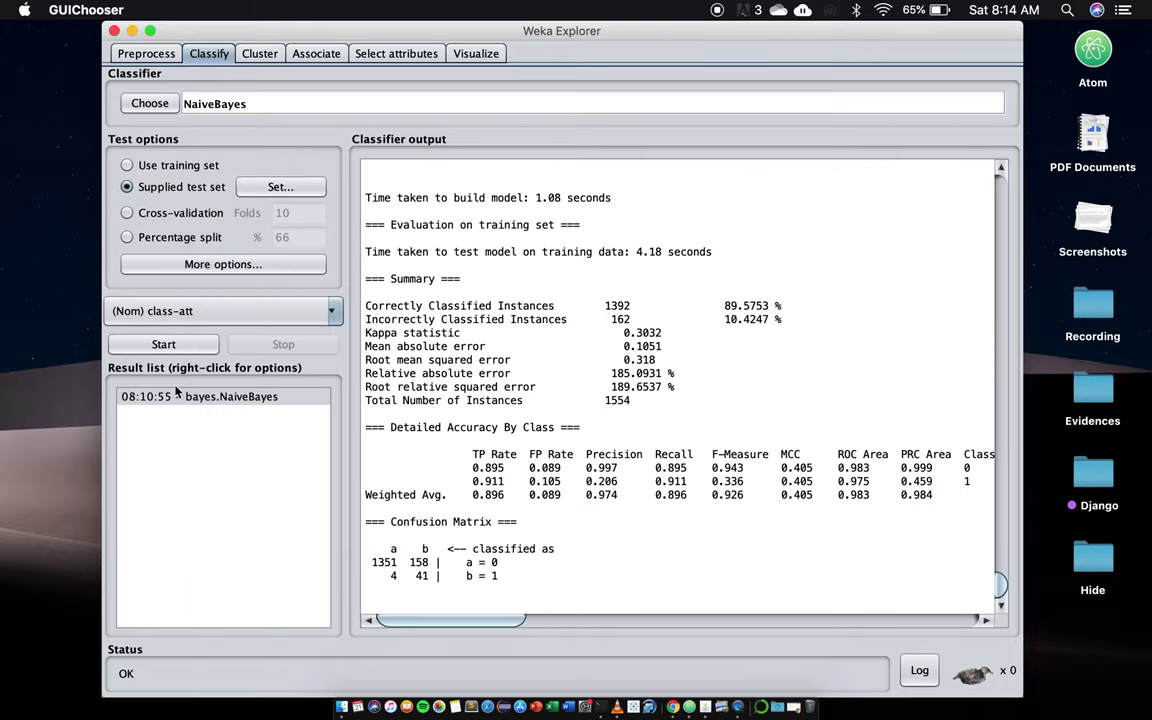
Step: Load the saved model NB_ReutersCorn_train.model into the result list
{"action": "right_click", "coordinate": [193, 453]}
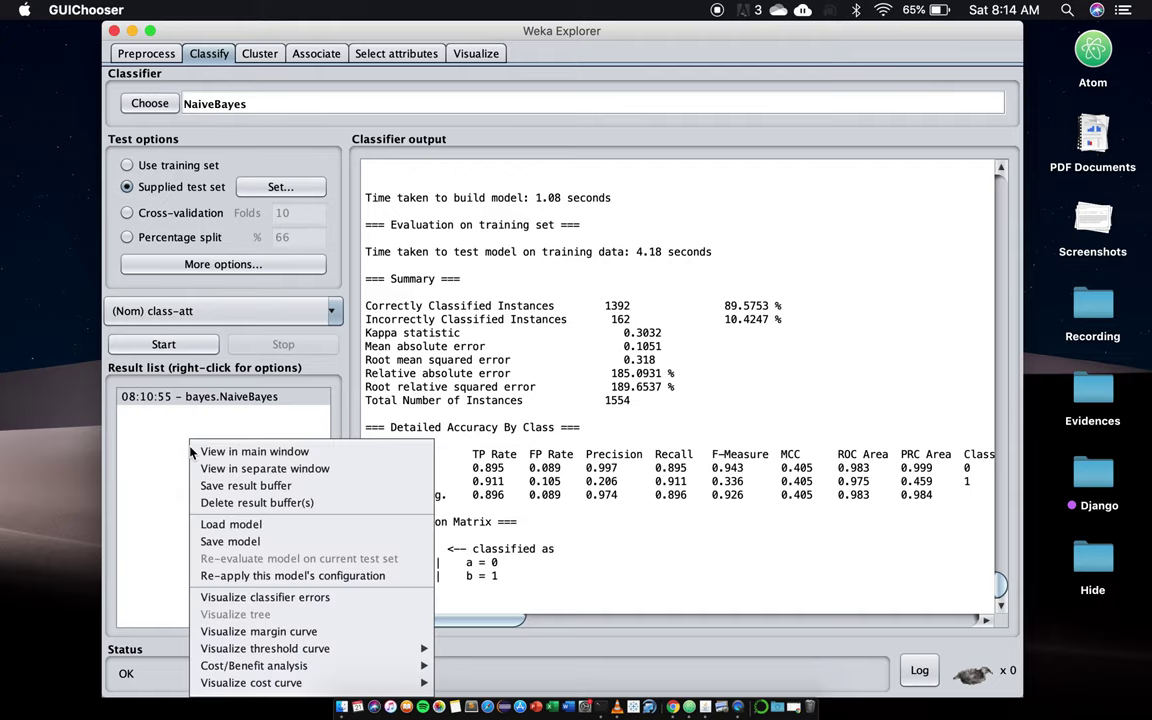
{"action": "left_click", "coordinate": [257, 526]}
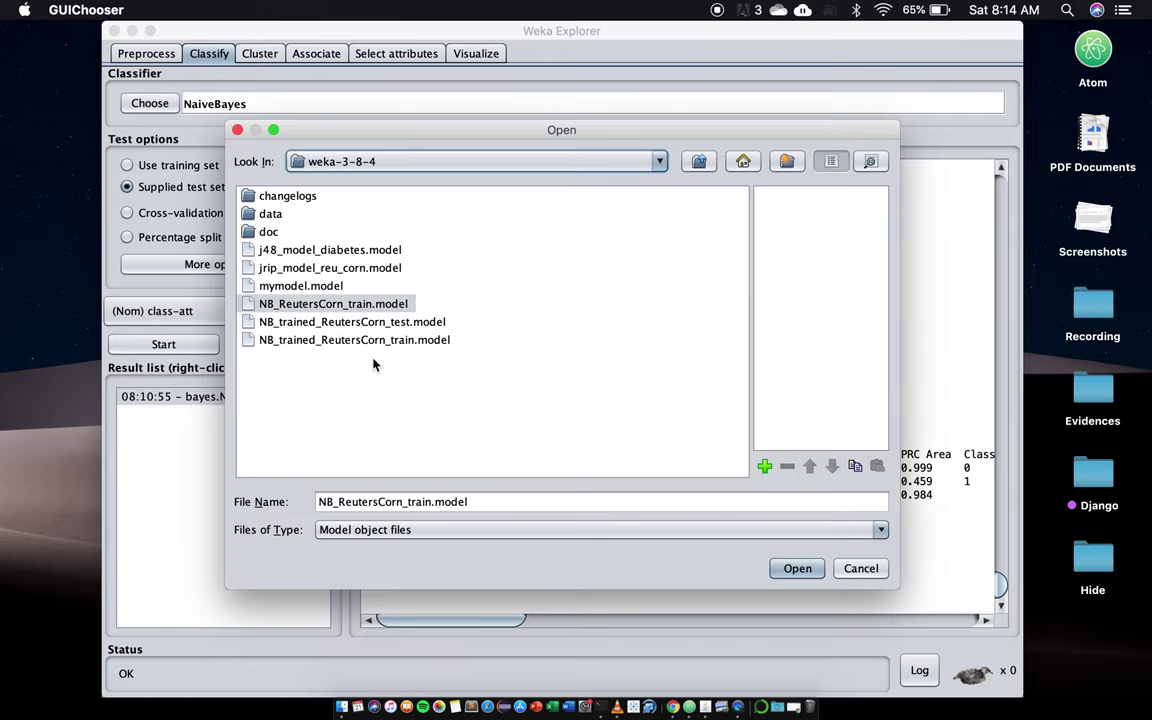
{"action": "left_click", "coordinate": [797, 568]}
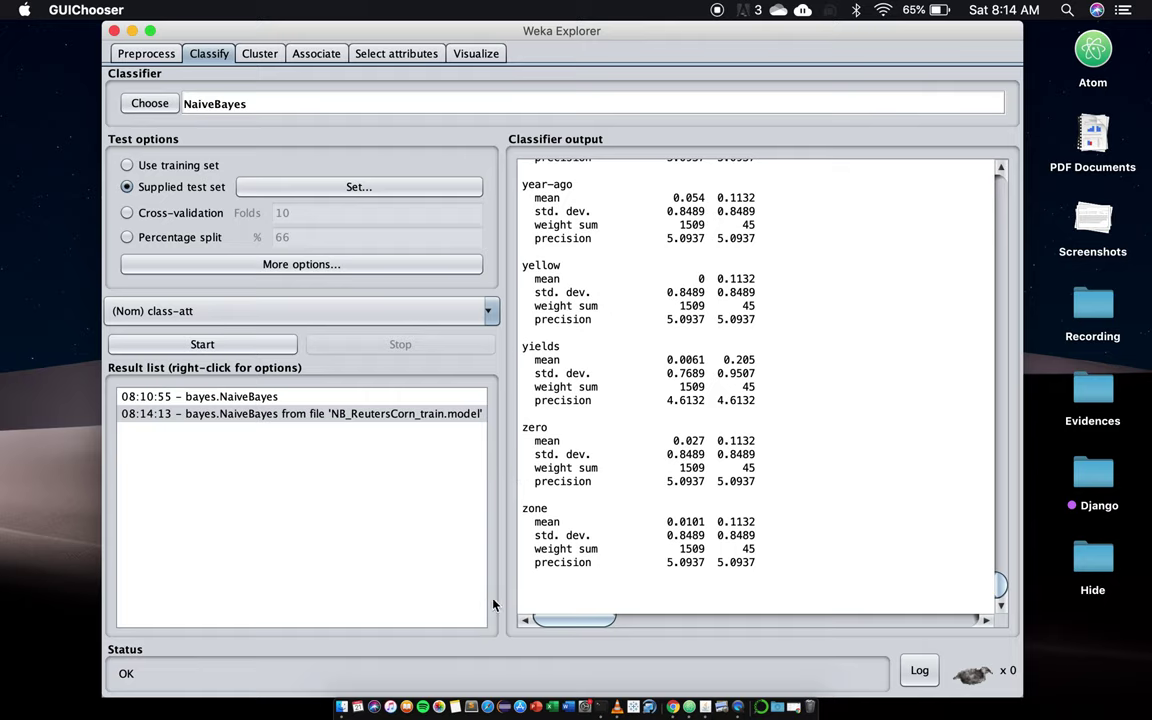
Step: Set ReutersCorn-test.arff from the data folder as the supplied test set, with class-att as its class
{"action": "left_click", "coordinate": [300, 187]}
{"action": "left_click", "coordinate": [429, 368]}
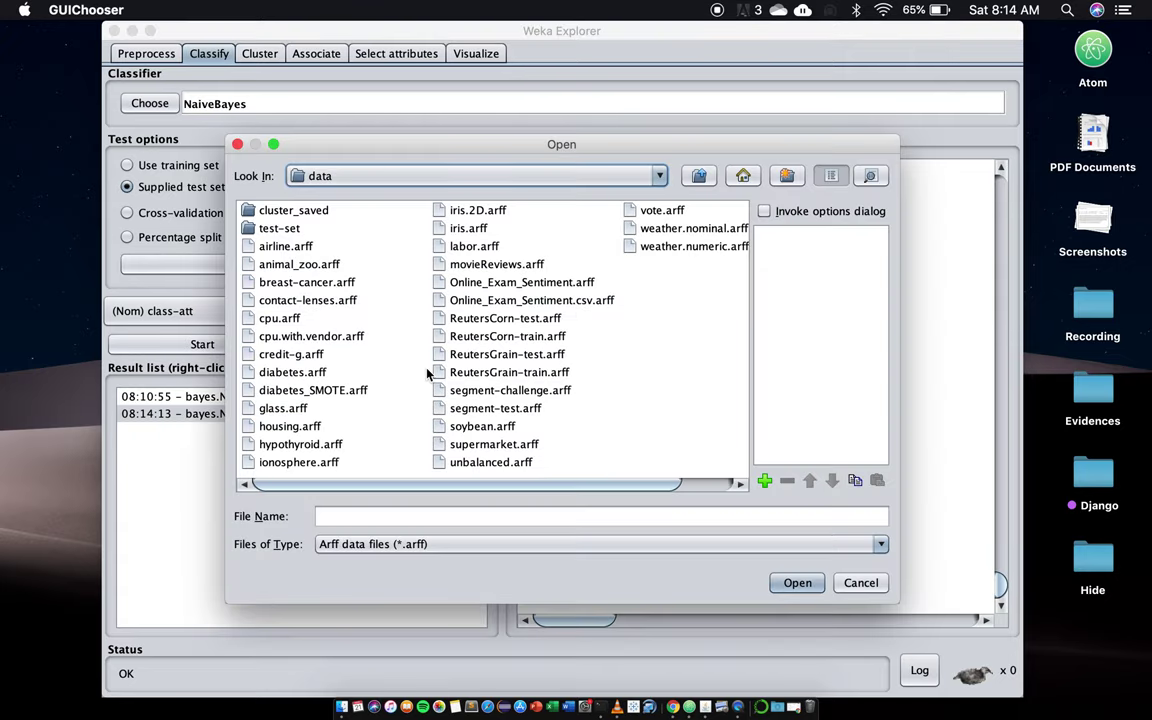
{"action": "left_click", "coordinate": [505, 318]}
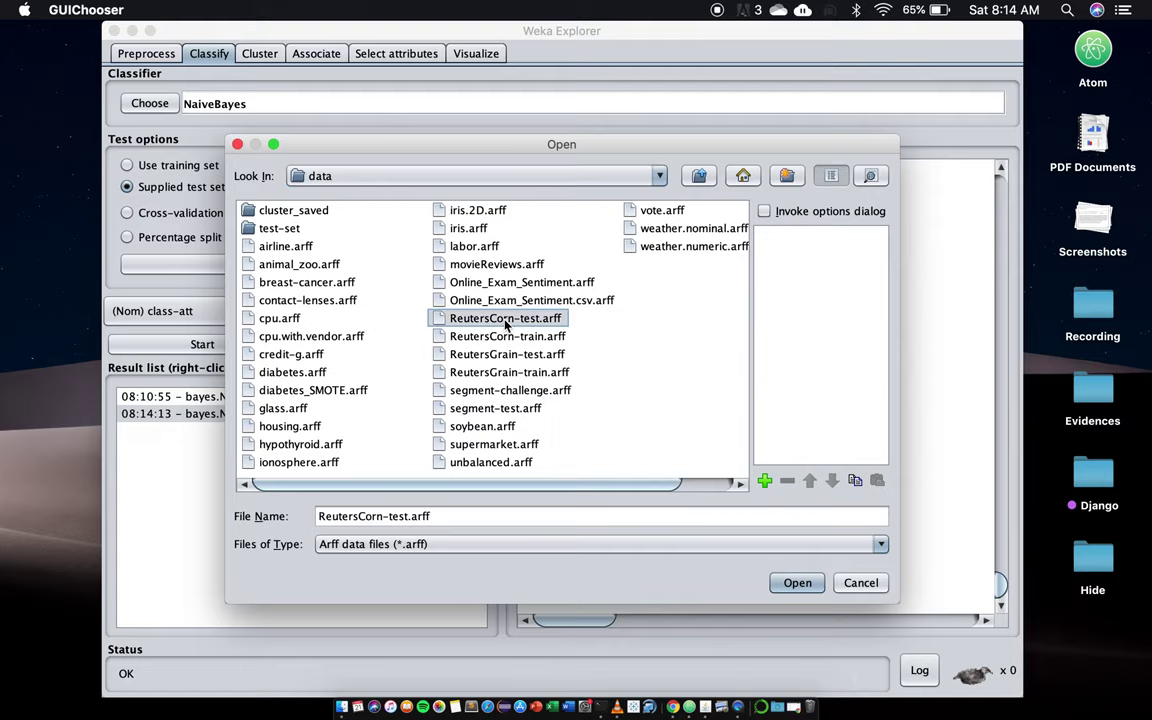
{"action": "left_click", "coordinate": [797, 583]}
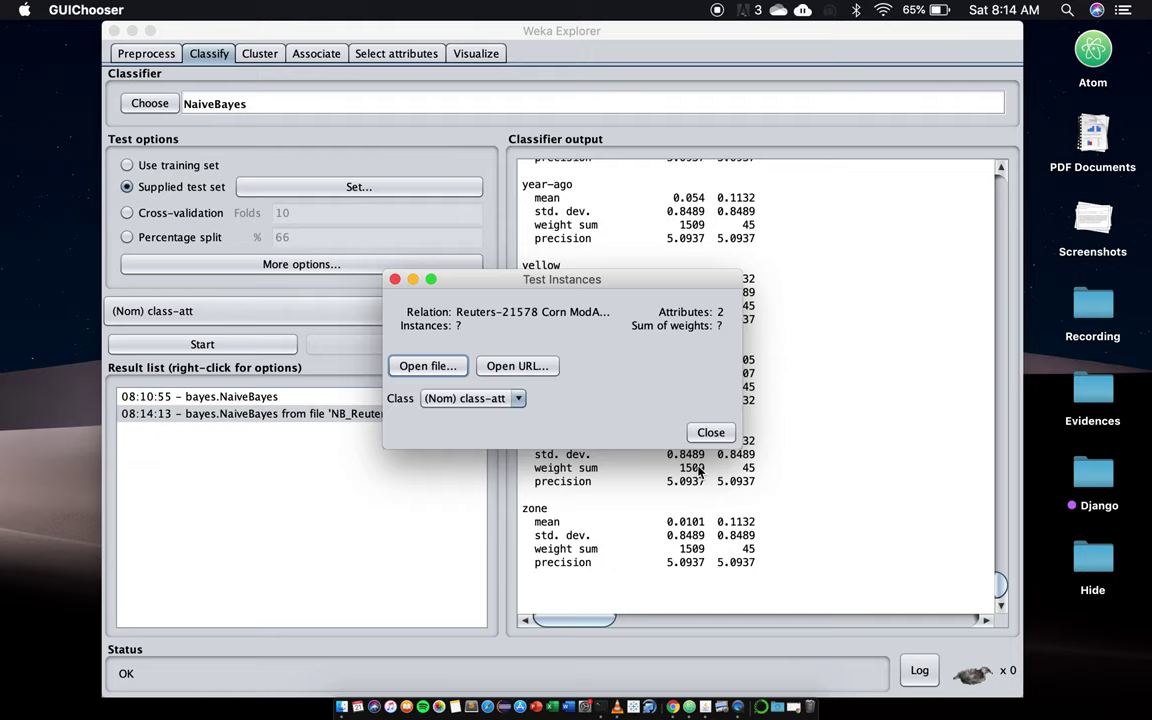
{"action": "left_click", "coordinate": [711, 433]}
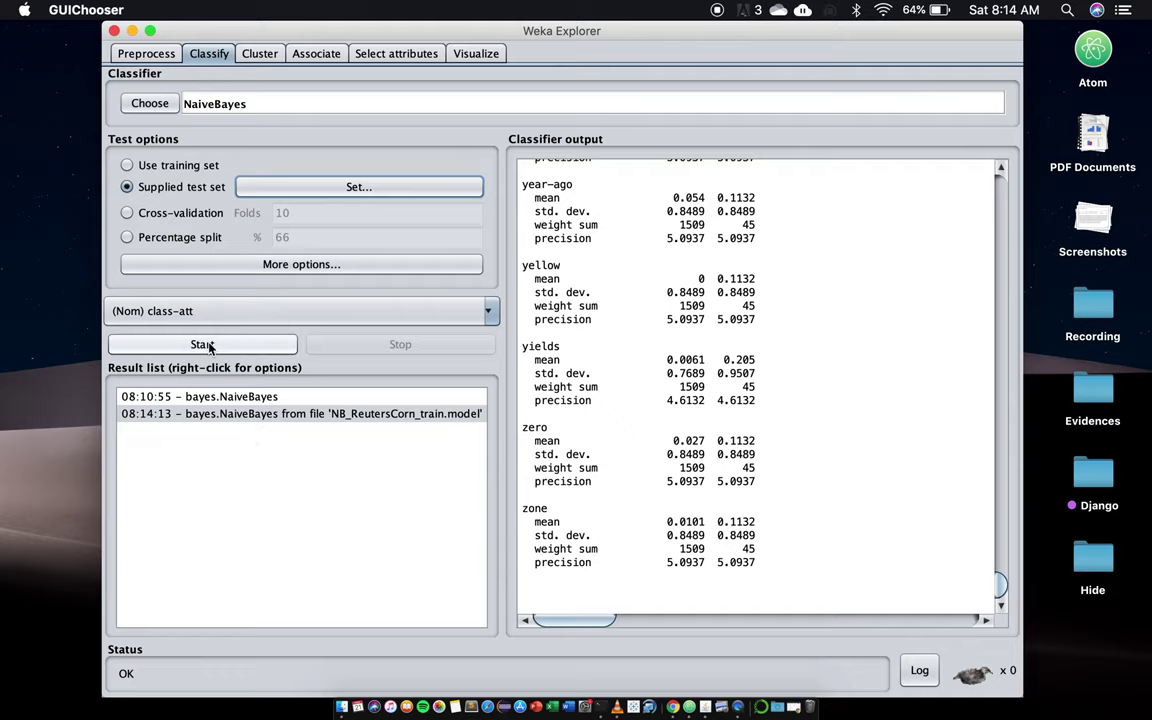
Step: Set the classifier evaluation options to output predictions as PlainText and check that setting
{"action": "left_click", "coordinate": [262, 265]}
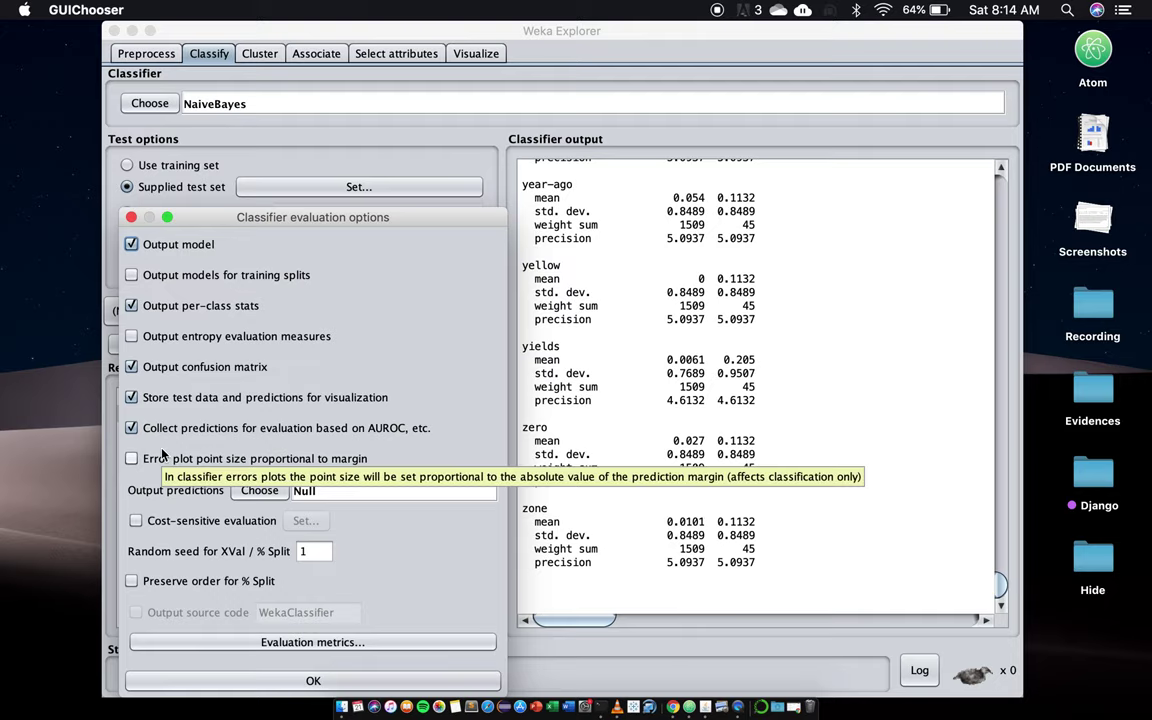
{"action": "left_click", "coordinate": [248, 491]}
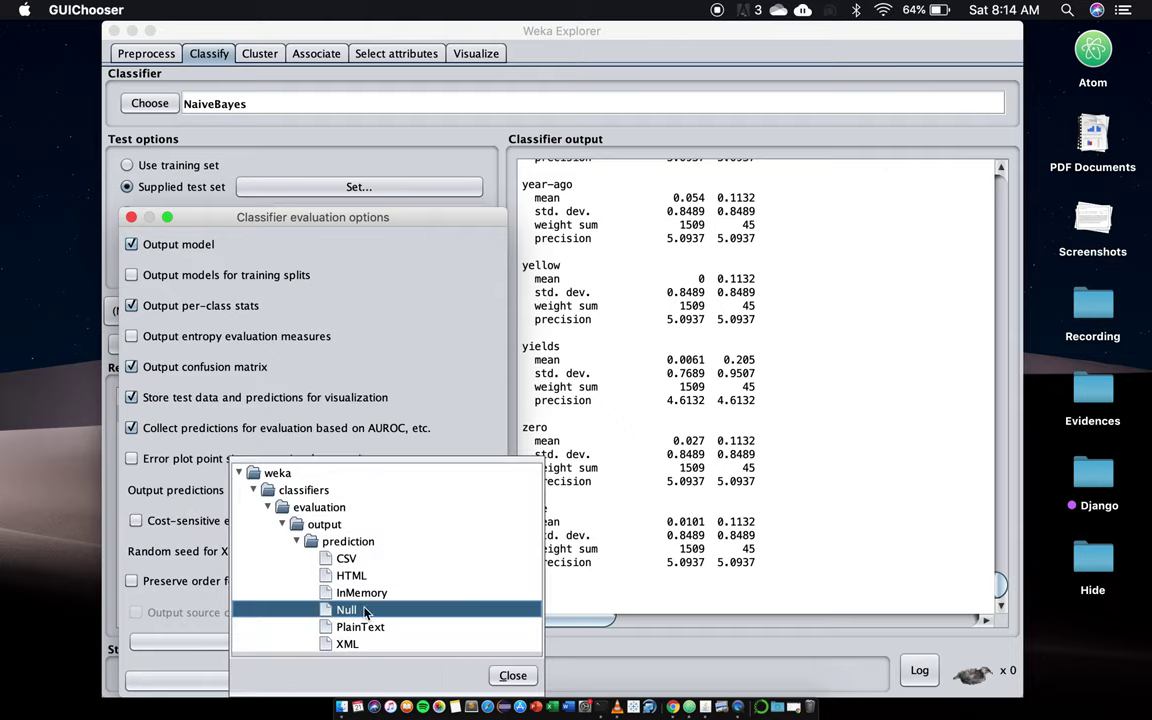
{"action": "left_click", "coordinate": [356, 627]}
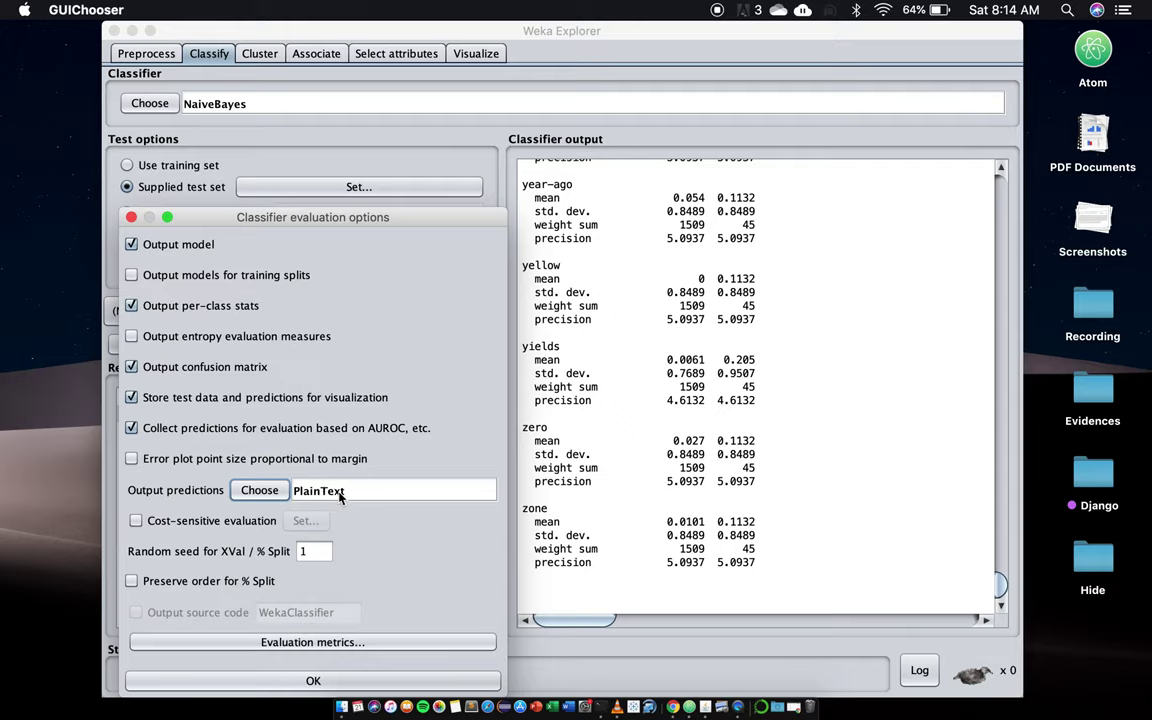
{"action": "left_click", "coordinate": [282, 678]}
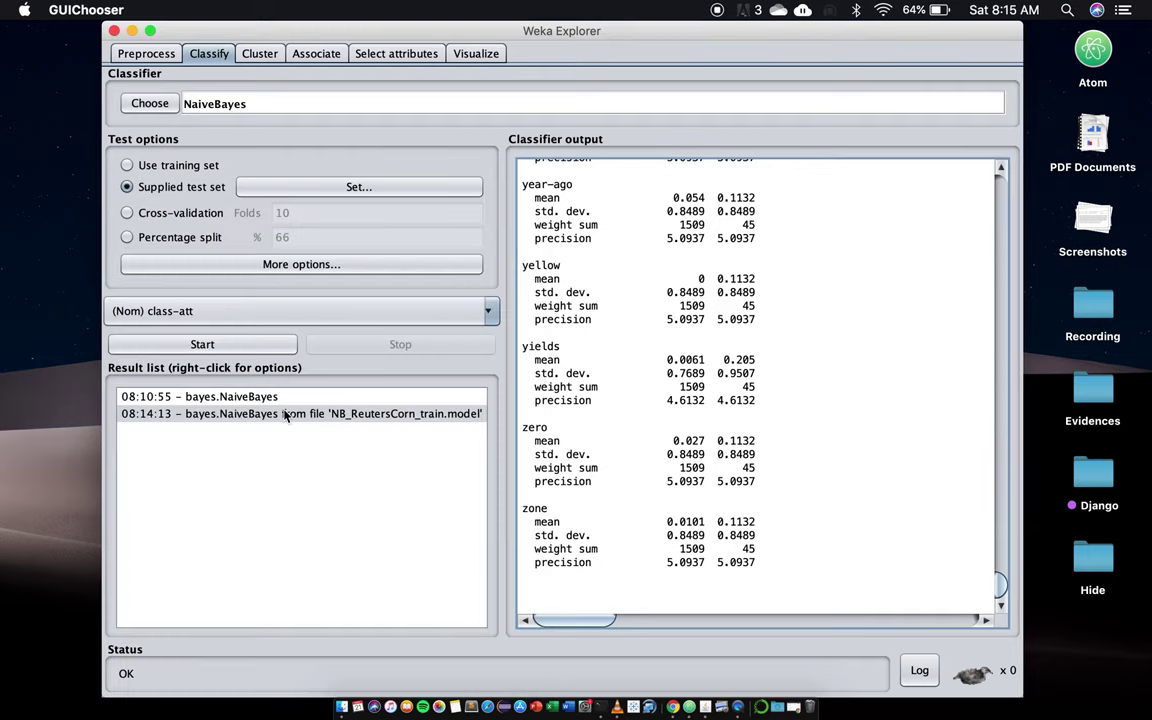
{"action": "left_click", "coordinate": [262, 265]}
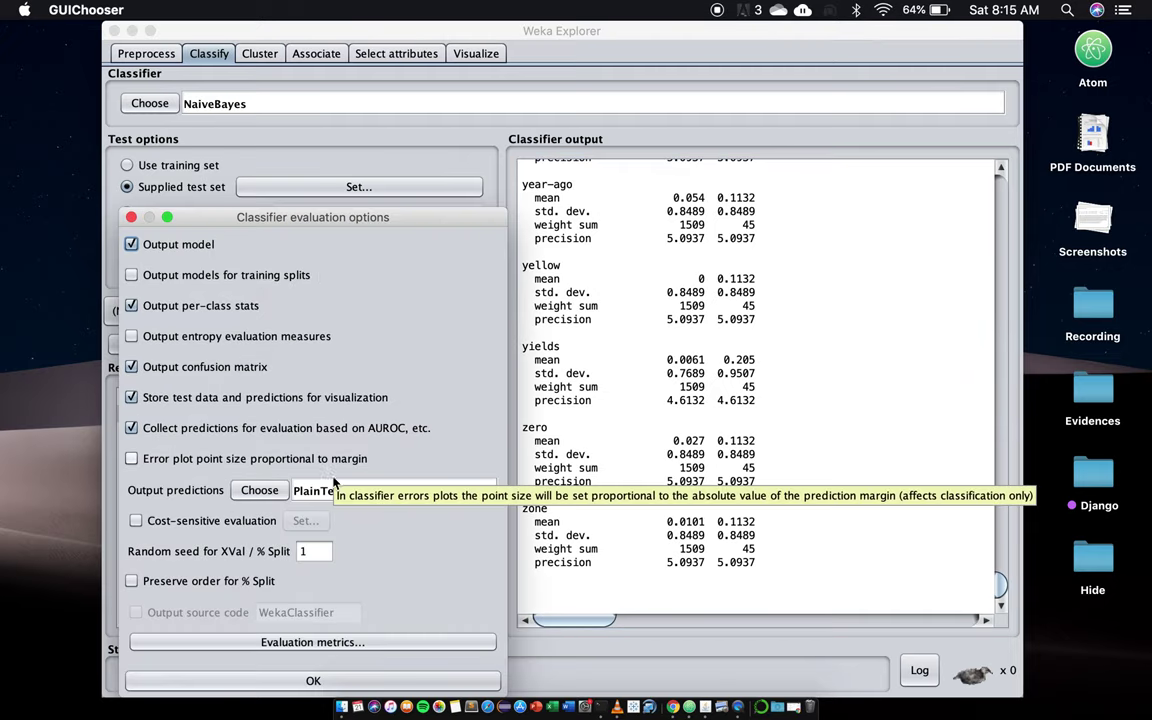
{"action": "left_click", "coordinate": [313, 682]}
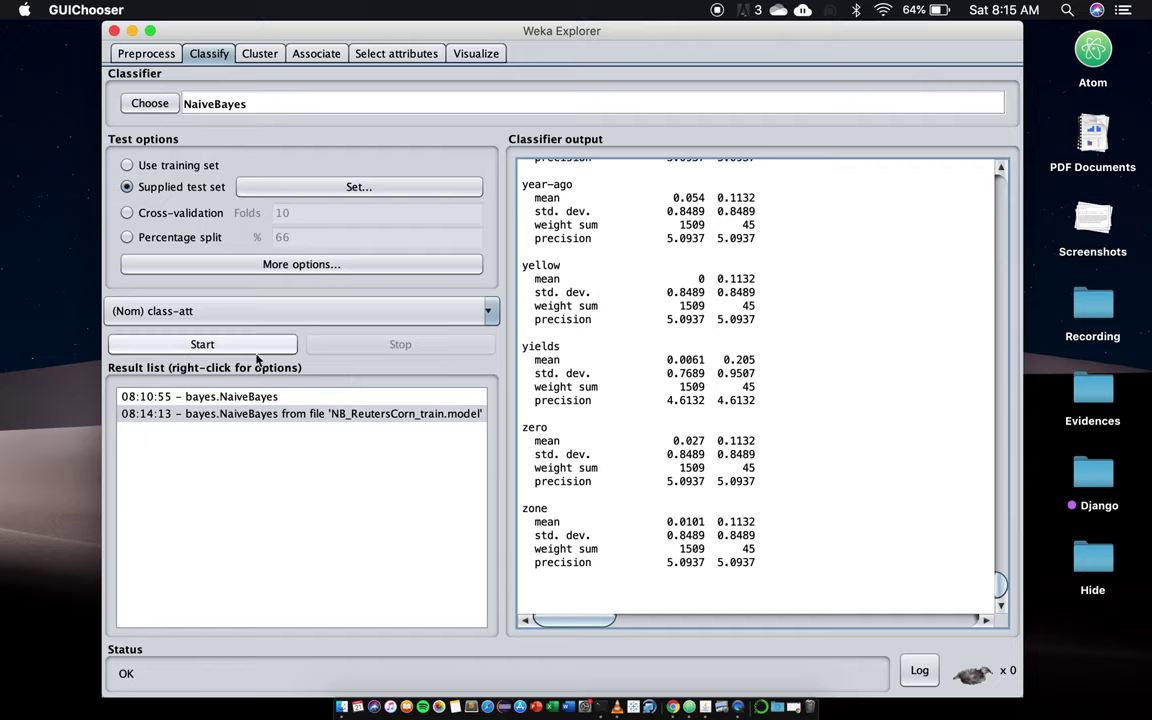
Step: Try to re-evaluate the loaded NB_ReutersCorn_train.model on the current test set without wrapping it in an InputMappedClassifier
{"action": "right_click", "coordinate": [300, 420]}
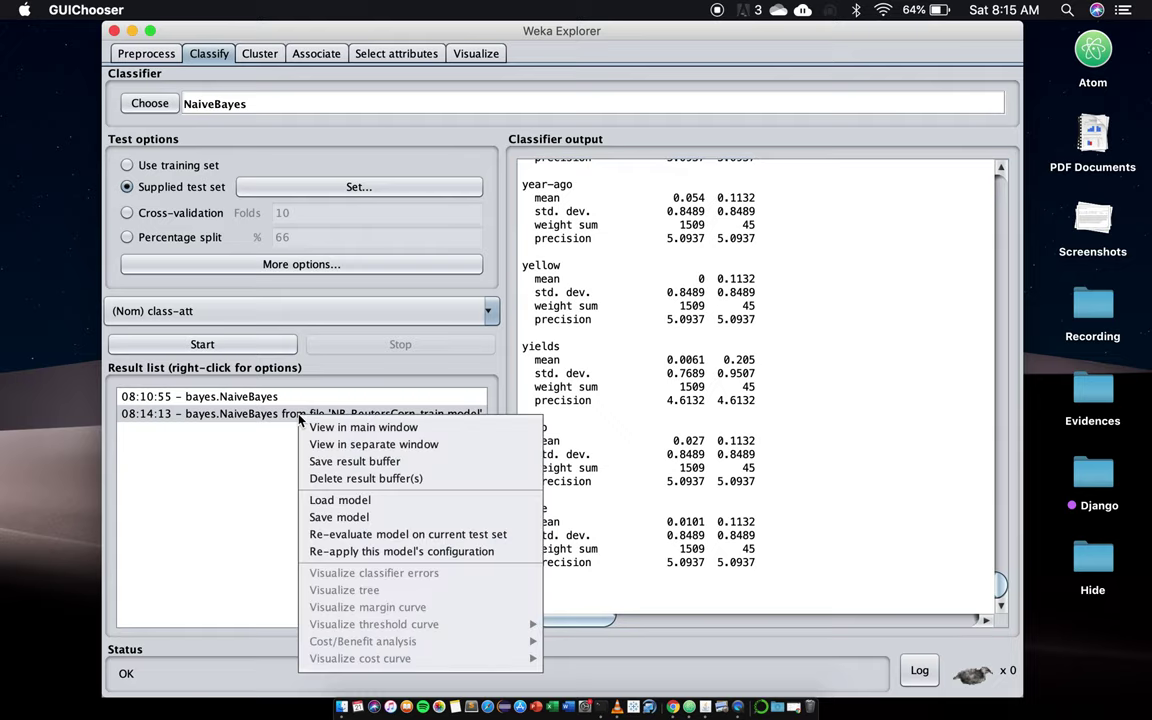
{"action": "left_click", "coordinate": [337, 537]}
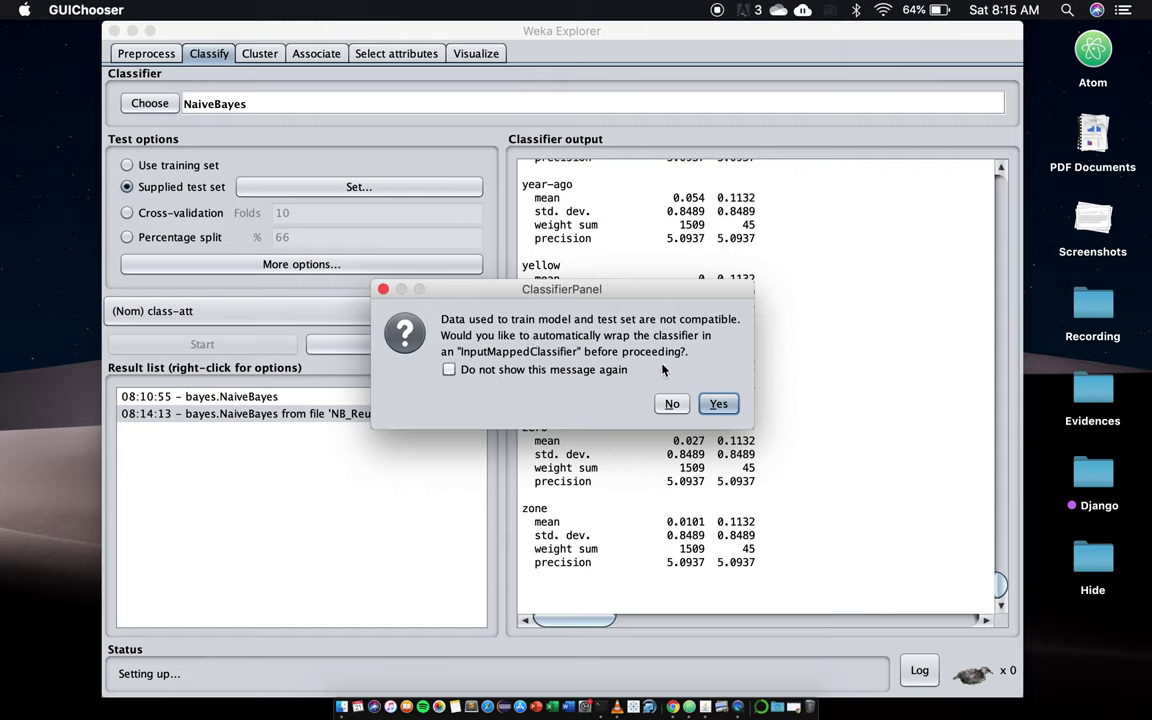
{"action": "left_click", "coordinate": [719, 404]}
{"action": "left_click", "coordinate": [672, 405]}
{"action": "left_click", "coordinate": [672, 404]}
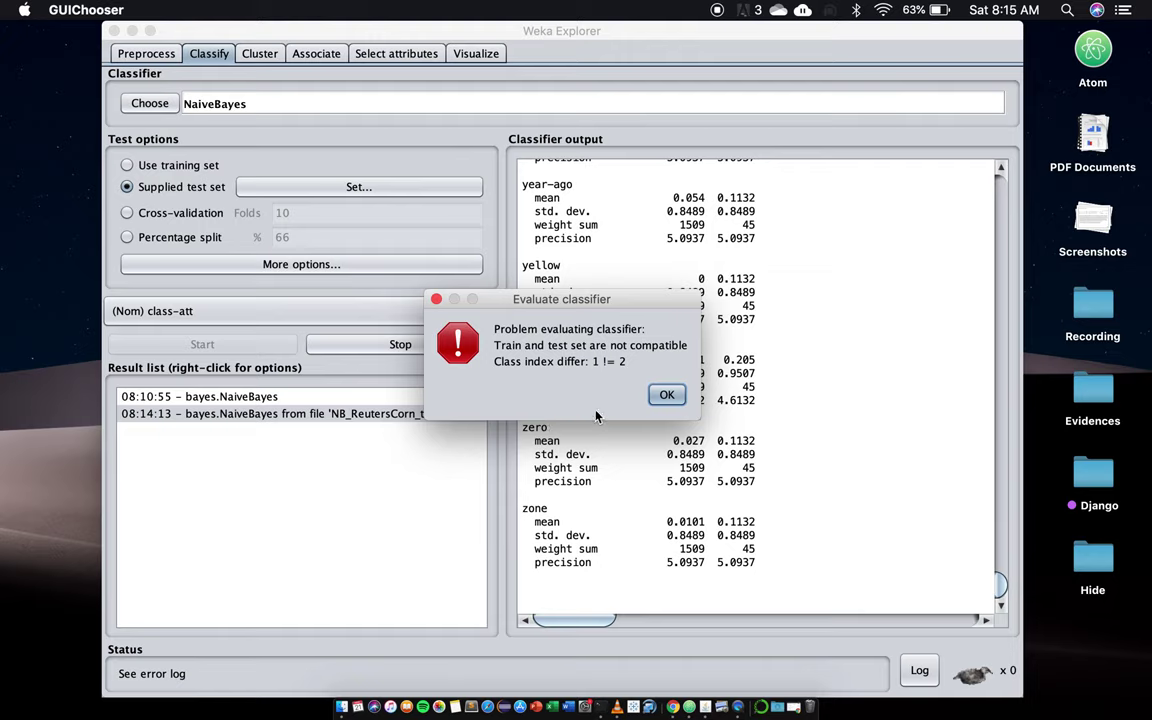
{"action": "left_click", "coordinate": [665, 393]}
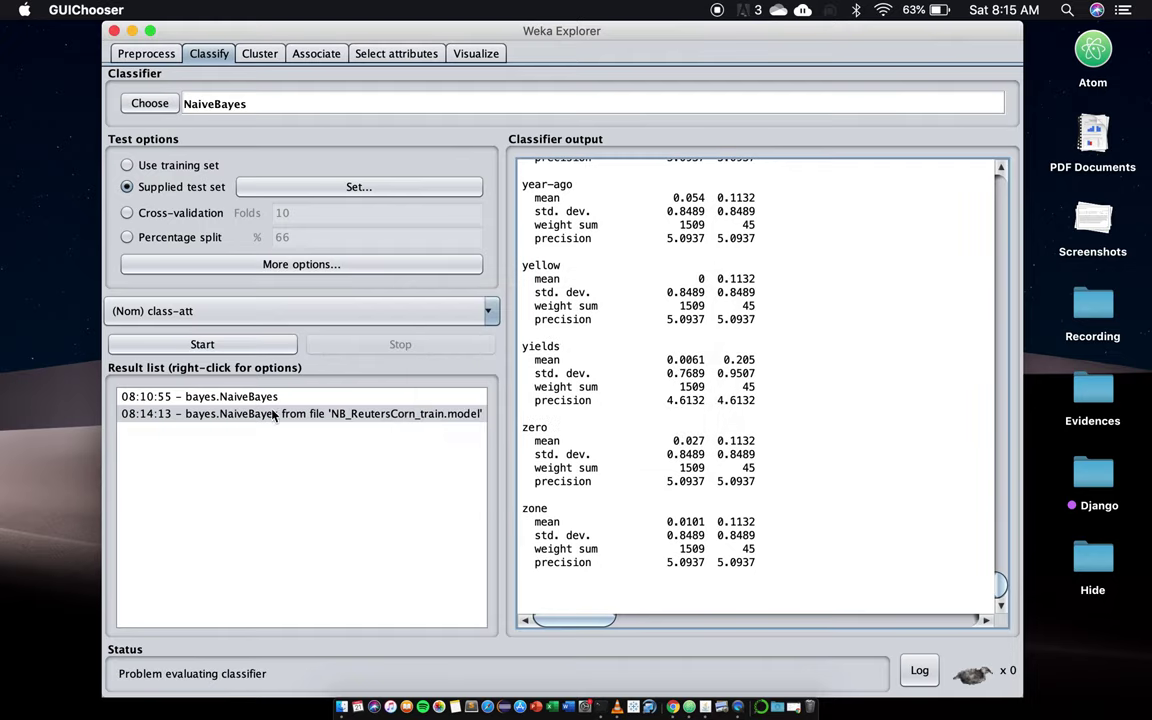
Step: Review the word attributes of the preprocessed Reuters corn training data through to the start of the list
{"action": "left_click", "coordinate": [131, 52]}
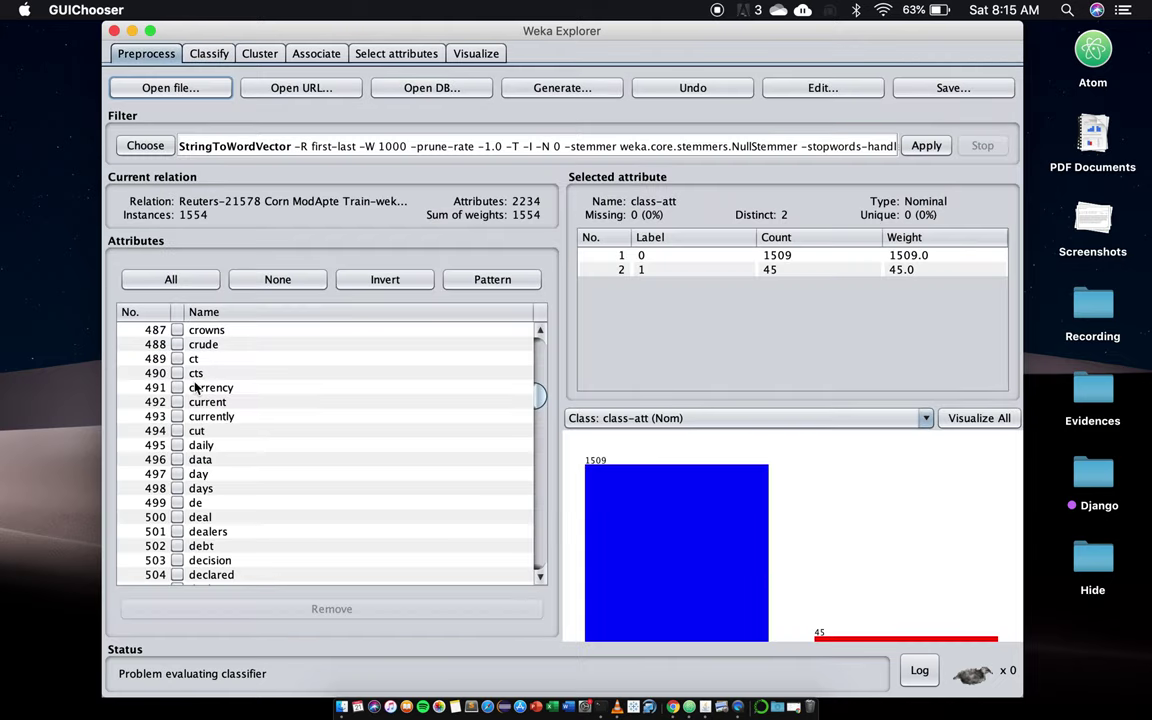
{"action": "scroll", "coordinate": [233, 351], "scroll_direction": "down", "scroll_amount": 7}
{"action": "scroll", "coordinate": [233, 351], "scroll_direction": "up", "scroll_amount": 20}
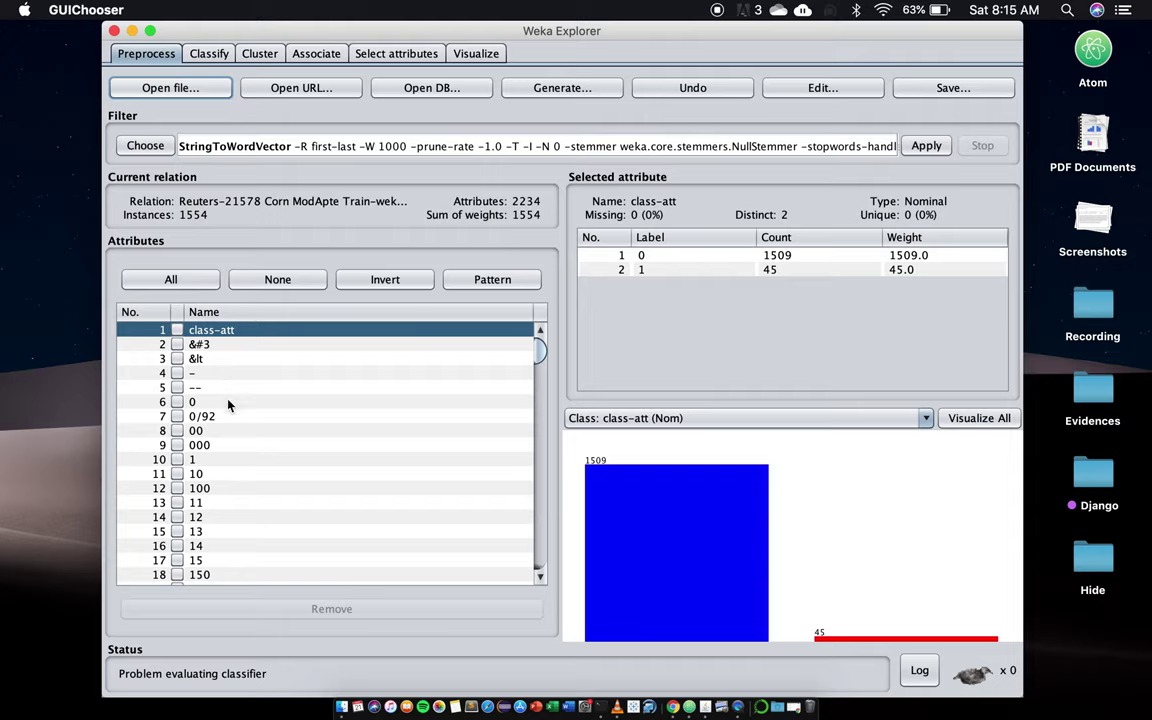
{"action": "left_click", "coordinate": [206, 53]}
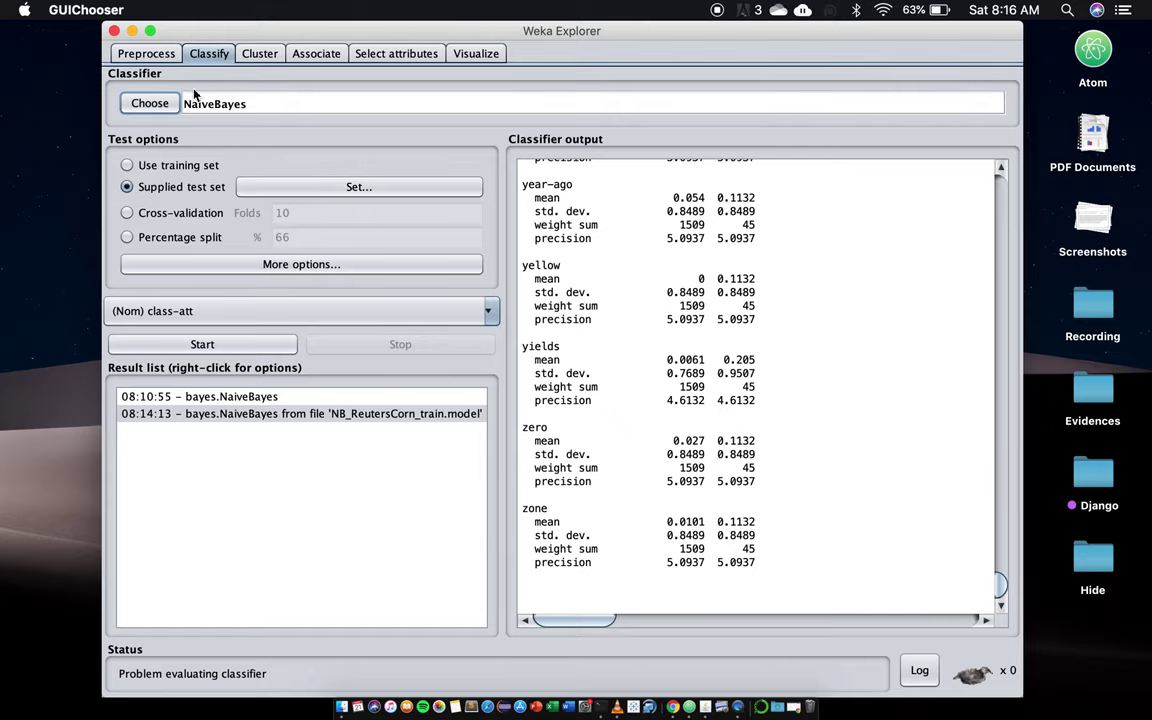
Step: Load ReutersCorn-test.arff from the data folder for preprocessing and apply the configured StringToWordVector filter to it
{"action": "left_click", "coordinate": [157, 57]}
{"action": "left_click", "coordinate": [168, 86]}
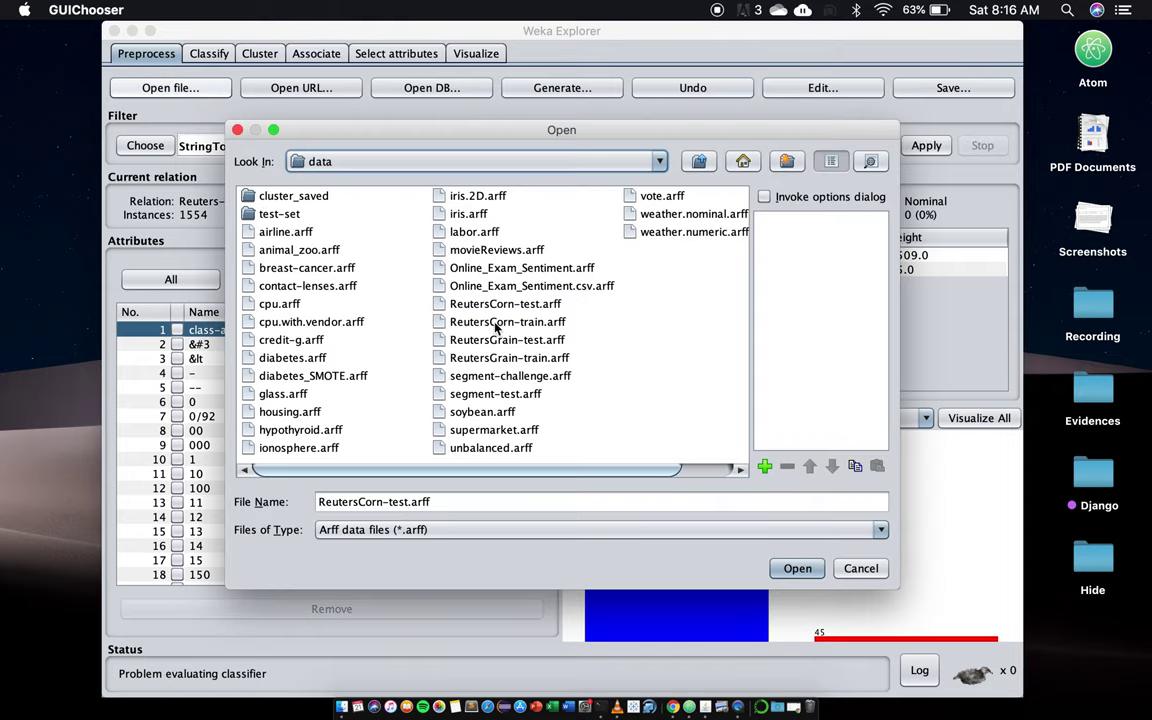
{"action": "double_click", "coordinate": [525, 305]}
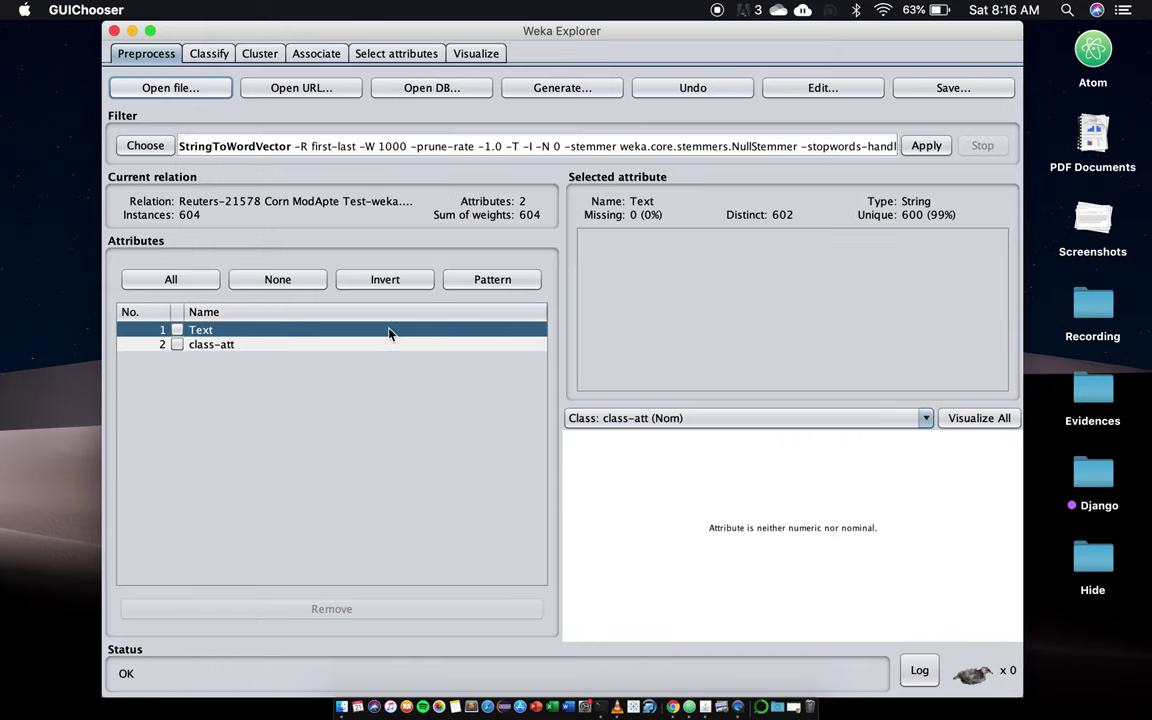
{"action": "left_click", "coordinate": [926, 145]}
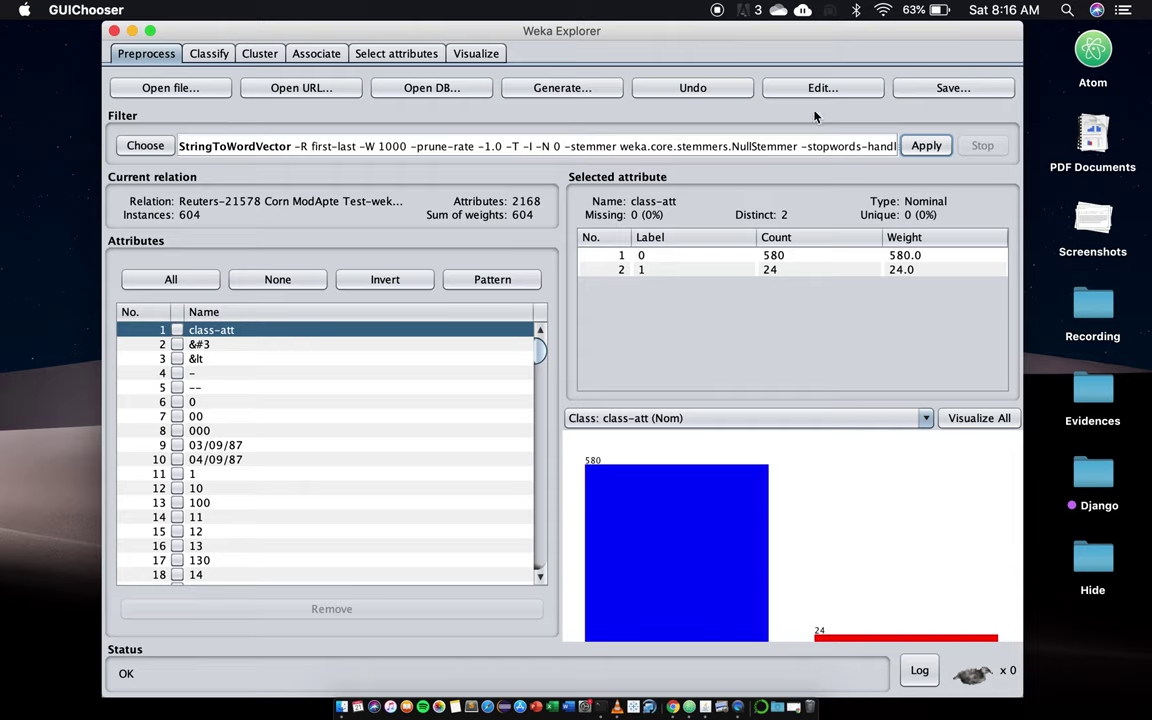
Step: Save the filtered test data in the data folder as Prep_ReutersCorn-test.arff
{"action": "left_click", "coordinate": [921, 92]}
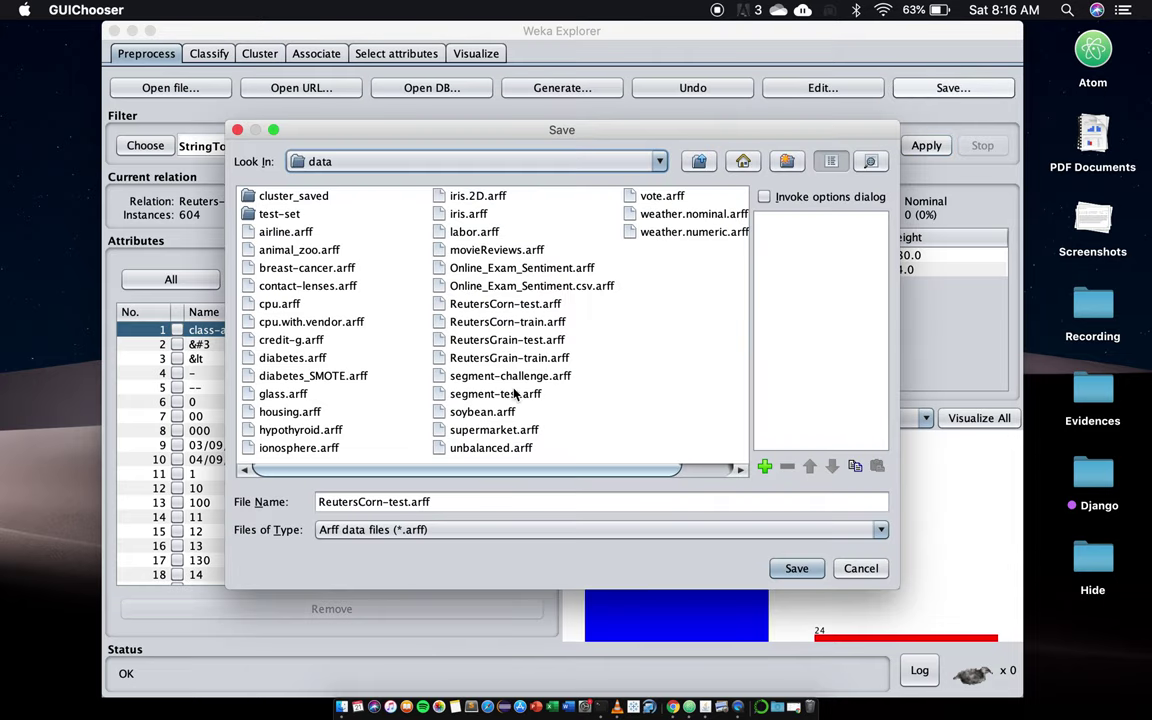
{"action": "left_click", "coordinate": [449, 502]}
{"action": "key", "text": "Home"}
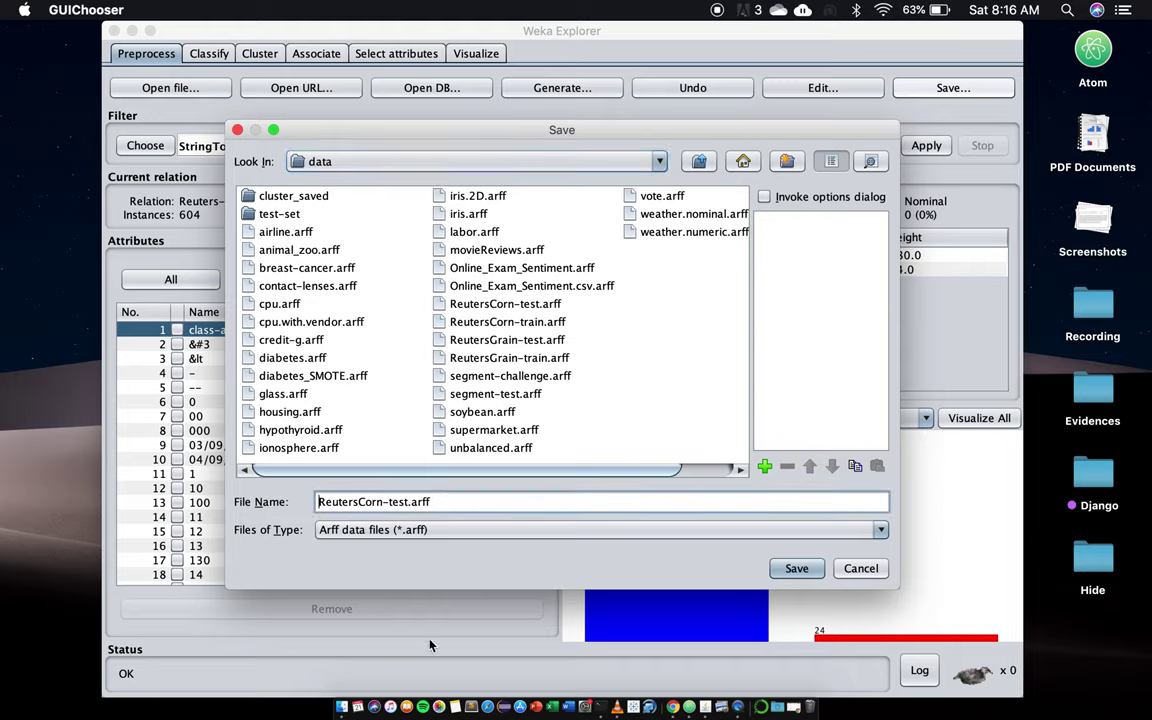
{"action": "type", "text": "Prep_"}
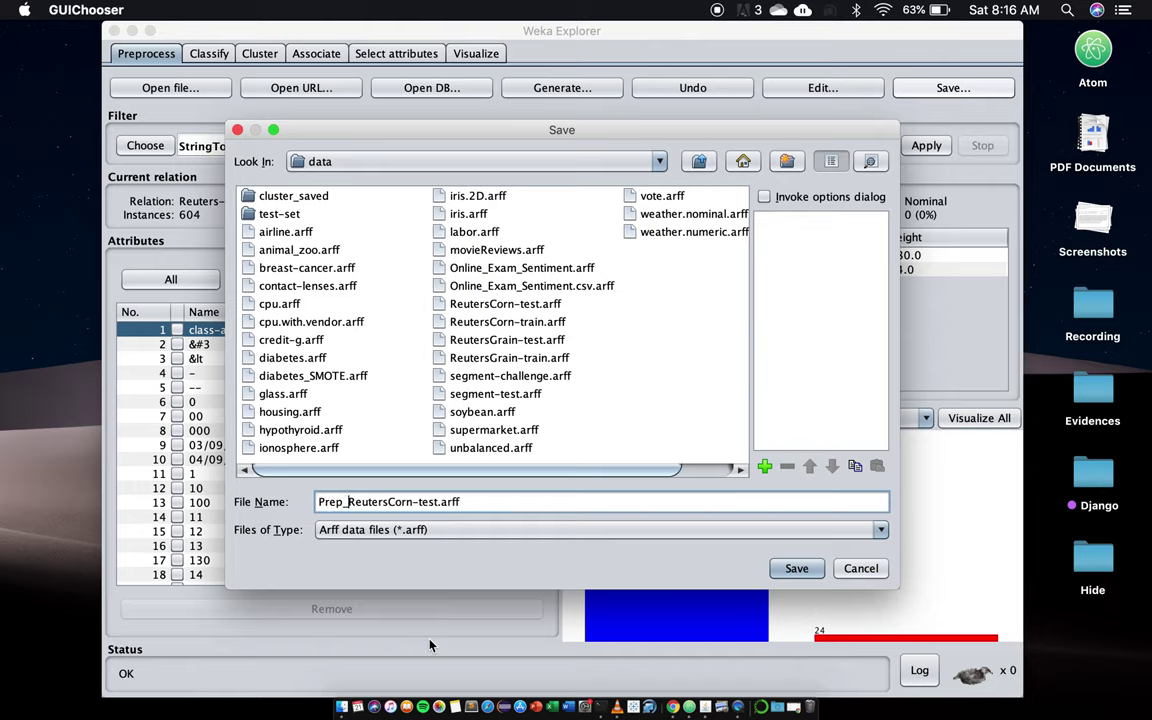
{"action": "left_click", "coordinate": [803, 571]}
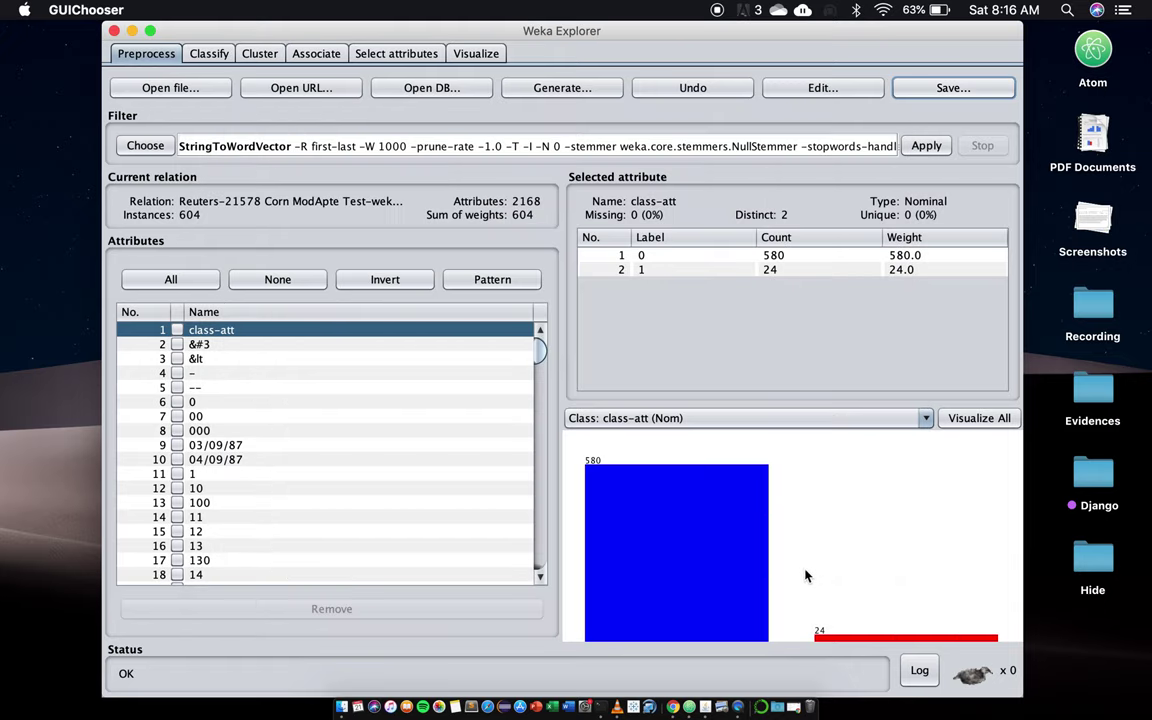
Step: Set Prep_ReutersCorn-test.arff as the supplied test set for classification, with class-att as its class
{"action": "left_click", "coordinate": [224, 59]}
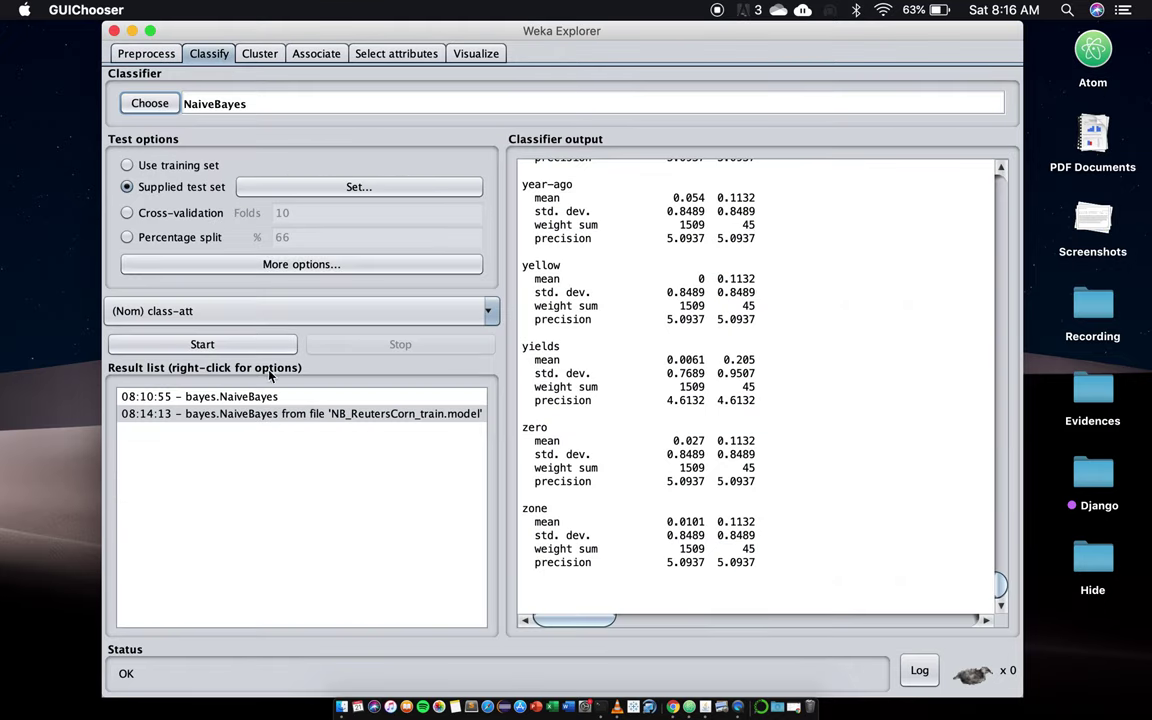
{"action": "left_click", "coordinate": [252, 196]}
{"action": "left_click", "coordinate": [437, 364]}
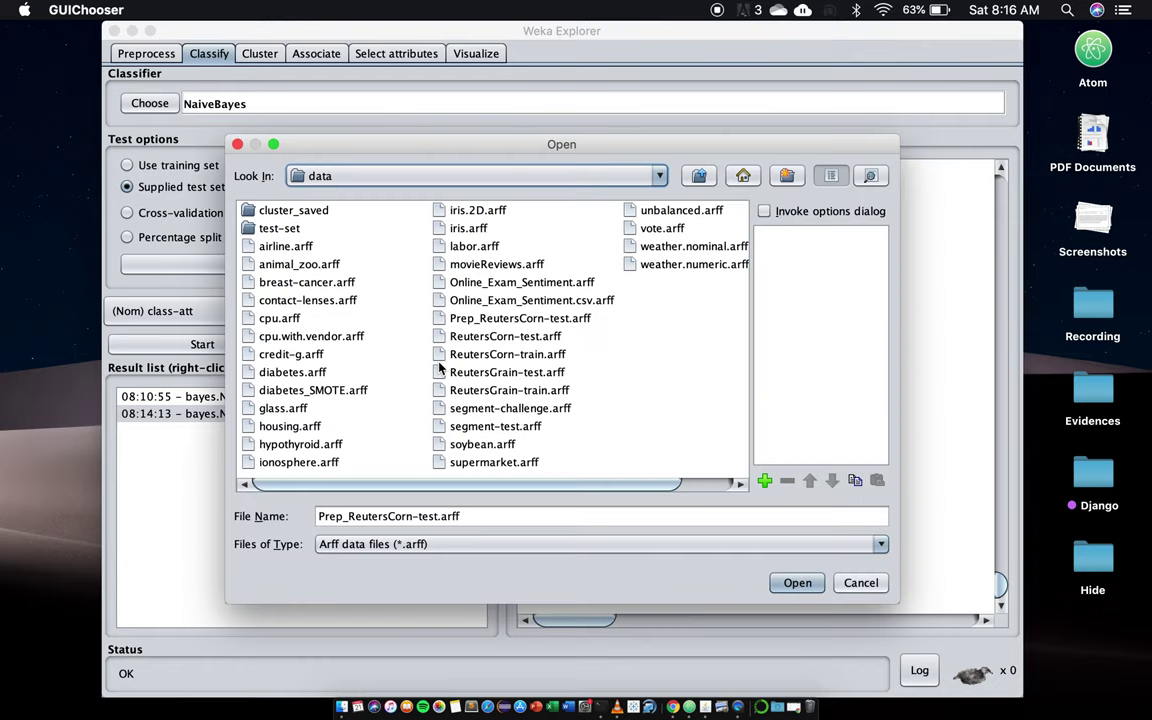
{"action": "left_click", "coordinate": [512, 318]}
{"action": "left_click", "coordinate": [797, 582]}
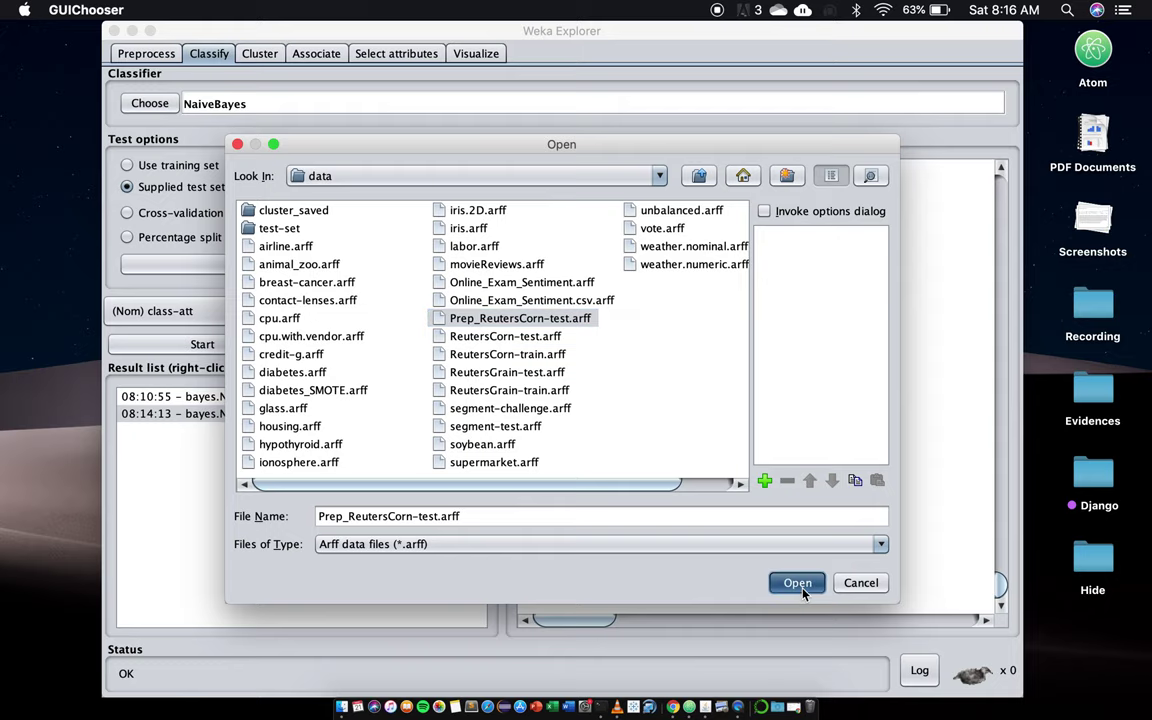
{"action": "left_click", "coordinate": [703, 431]}
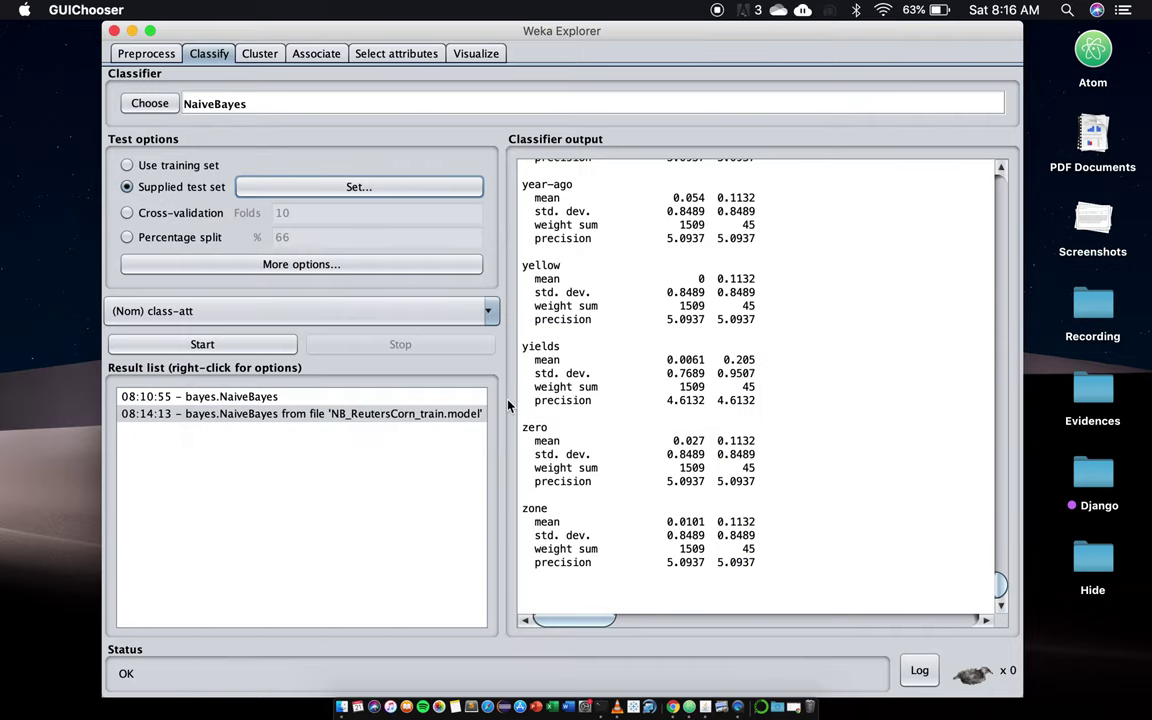
Step: Re-evaluate the loaded NB_ReutersCorn_train.model on the current test set, wrapping it in an InputMappedClassifier
{"action": "right_click", "coordinate": [268, 416]}
{"action": "left_click", "coordinate": [333, 535]}
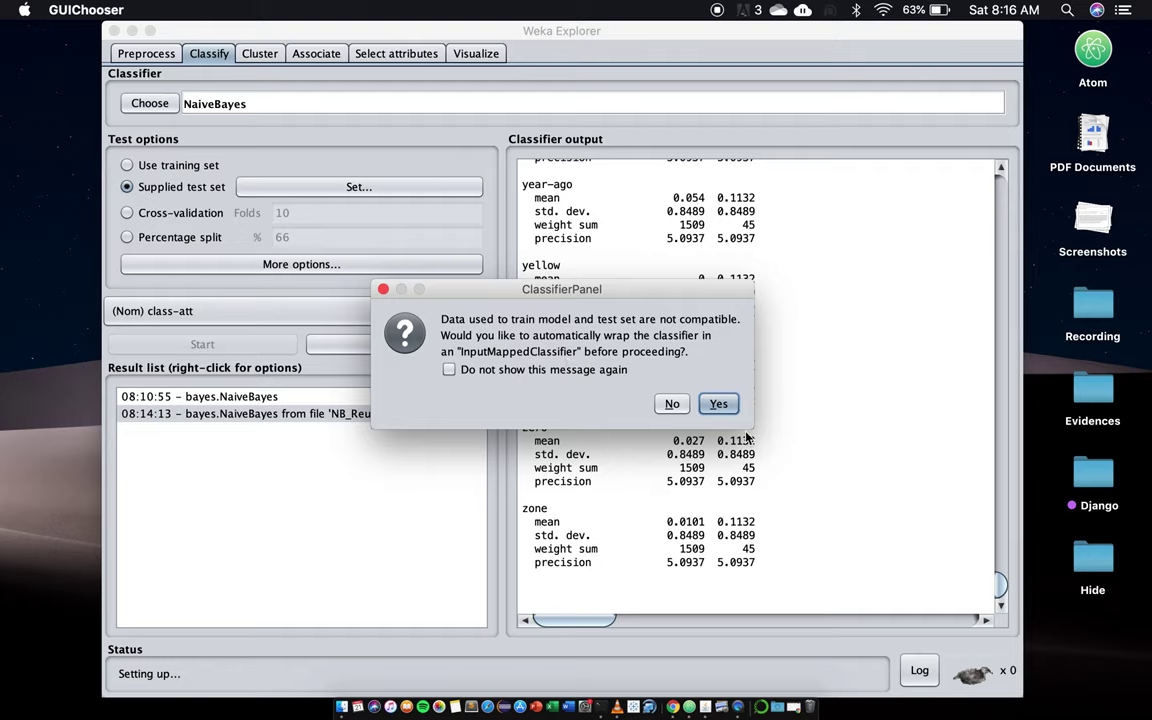
{"action": "key", "text": "Return"}
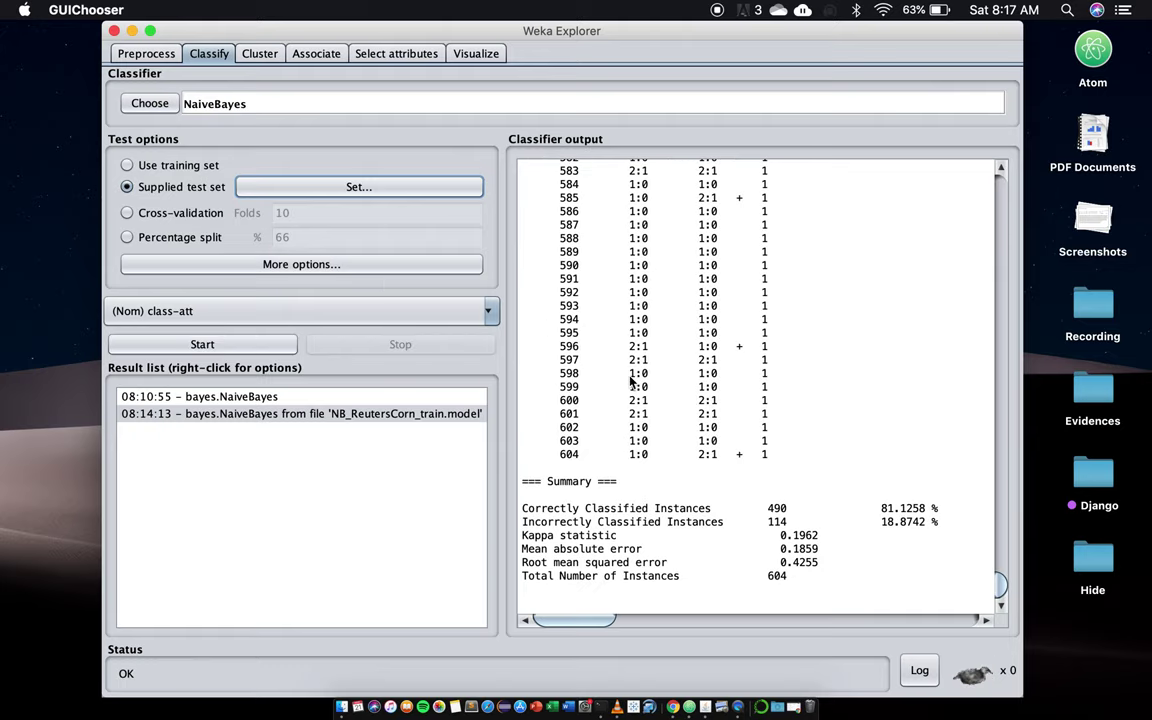
Step: Compare the loaded model's test-set evaluation summary with the original NaiveBayes training-set results
{"action": "scroll", "coordinate": [631, 378], "scroll_direction": "up", "scroll_amount": 20}
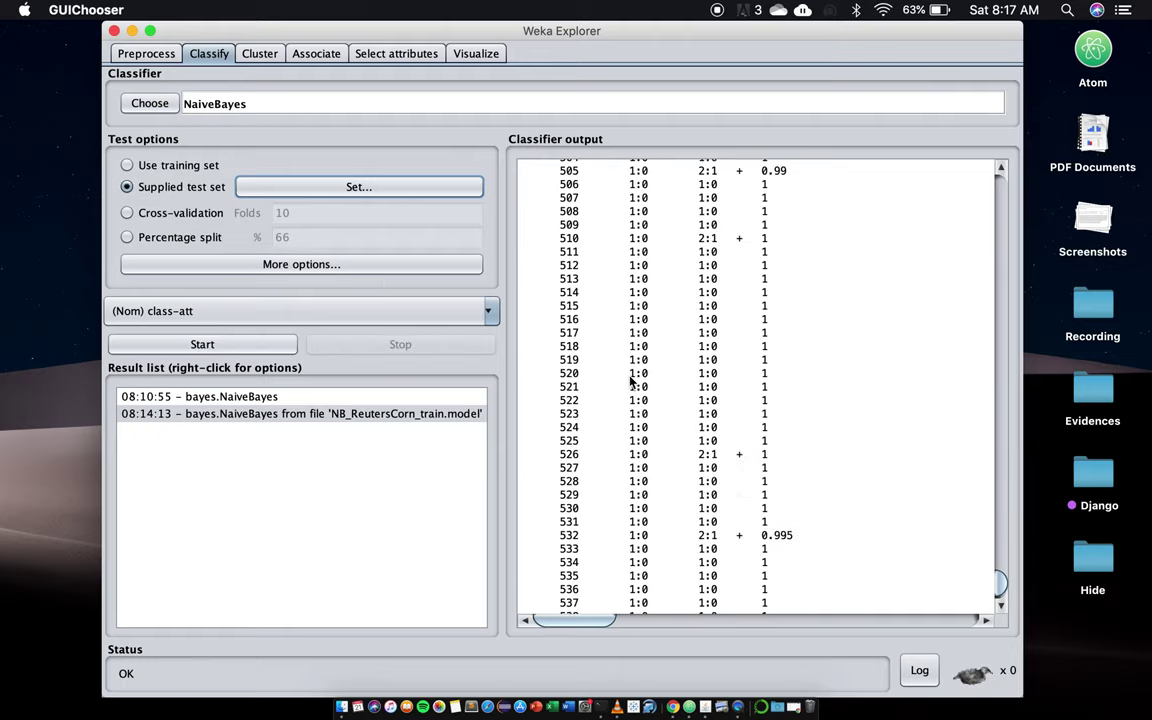
{"action": "scroll", "coordinate": [631, 378], "scroll_direction": "down", "scroll_amount": 20}
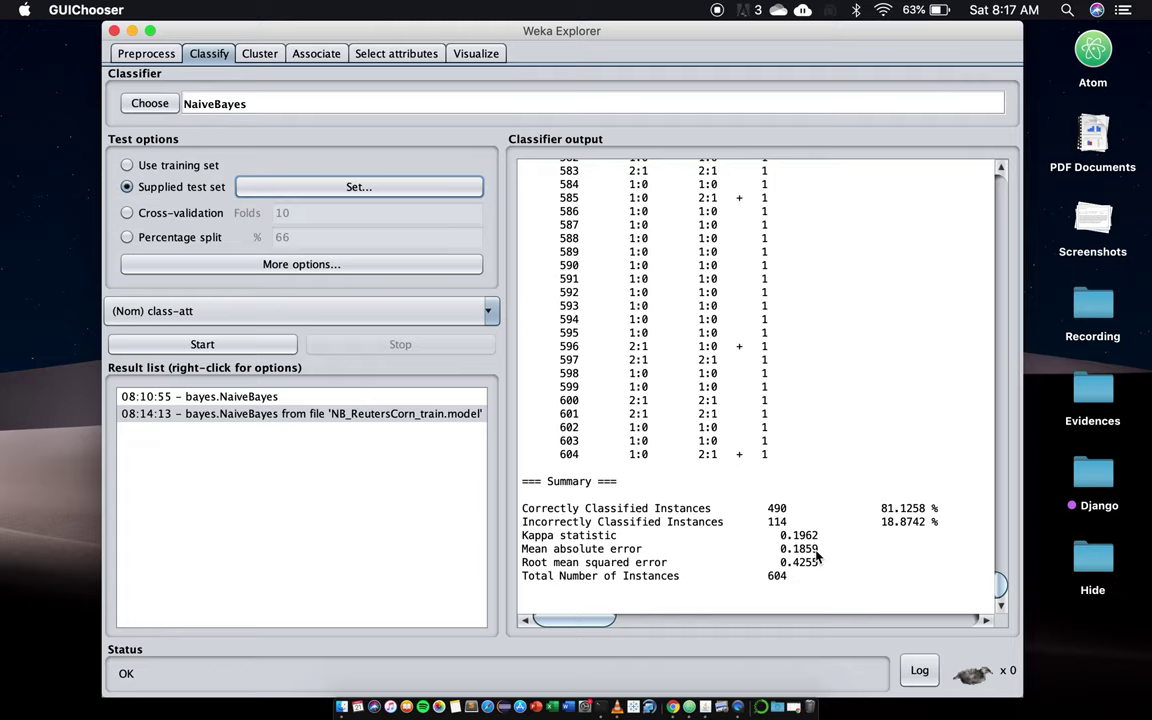
{"action": "left_click", "coordinate": [228, 397]}
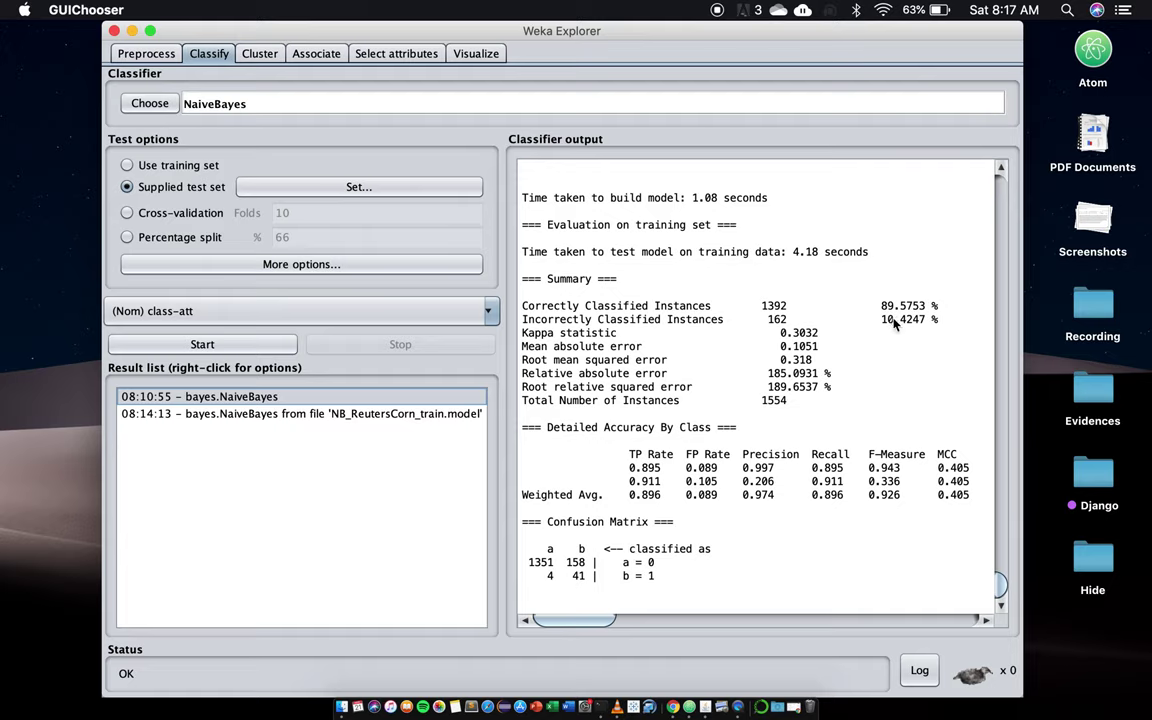
{"action": "left_click", "coordinate": [399, 415]}
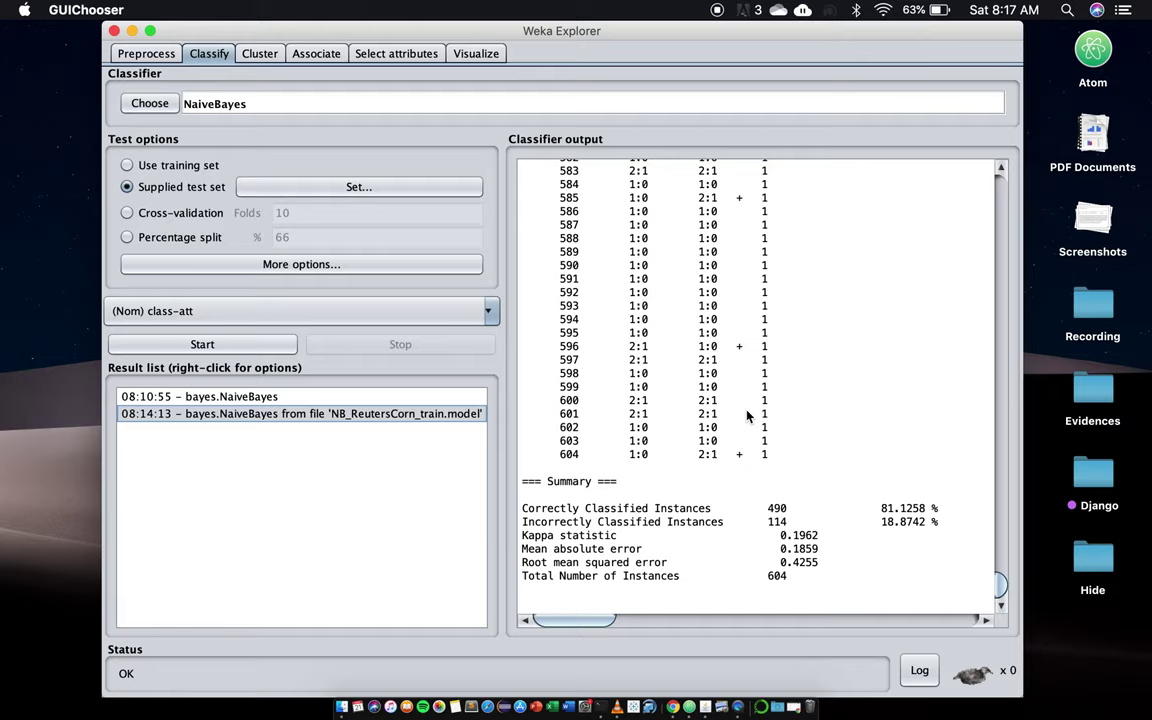
Step: Examine the test-set details and the prediction table's column headings in the loaded model's re-evaluation output
{"action": "scroll", "coordinate": [747, 416], "scroll_direction": "up", "scroll_amount": 20}
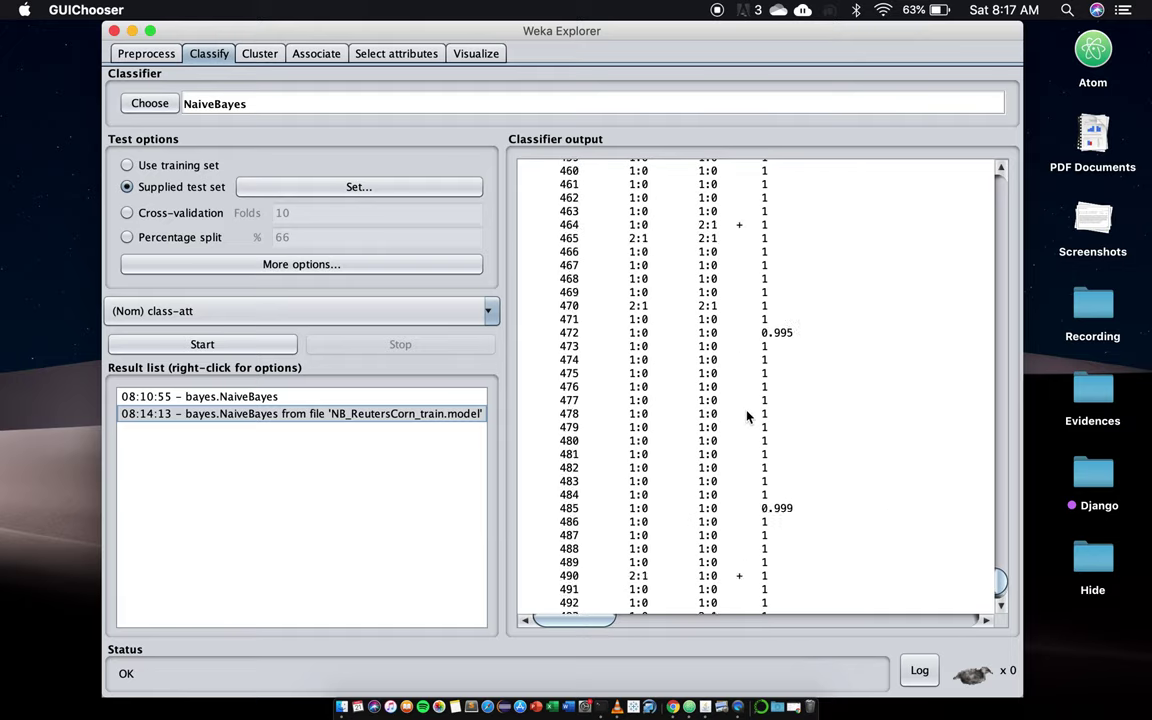
{"action": "scroll", "coordinate": [747, 416], "scroll_direction": "up", "scroll_amount": 20}
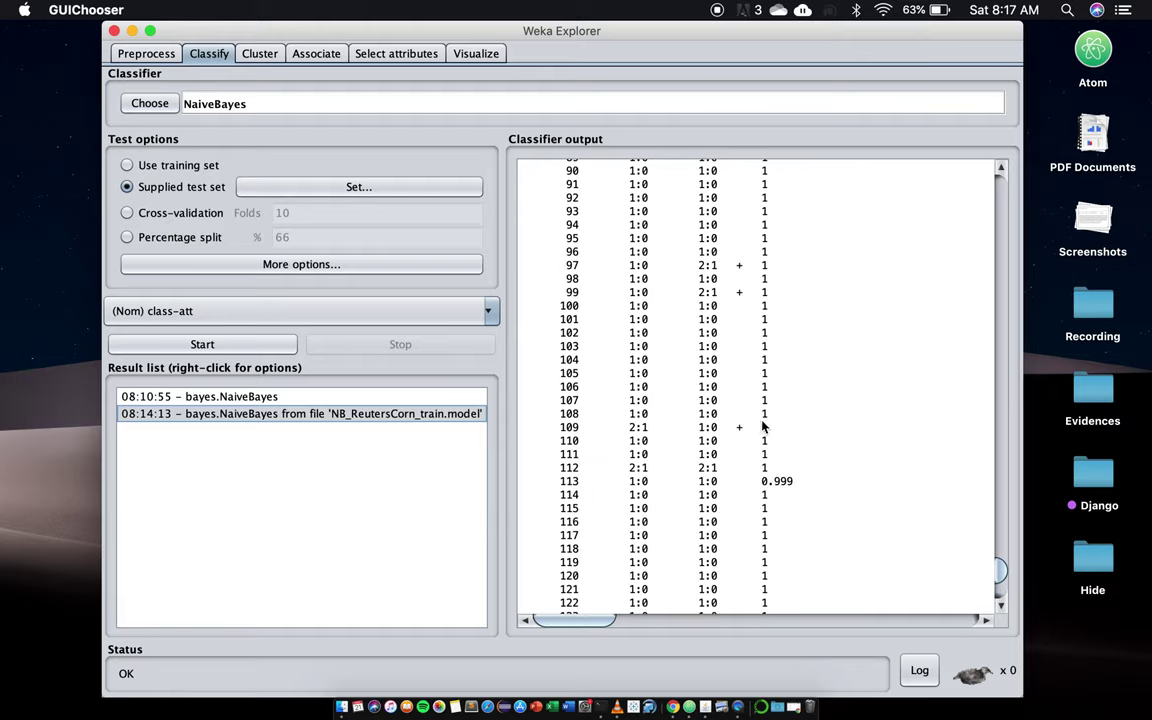
{"action": "left_click", "coordinate": [1001, 590]}
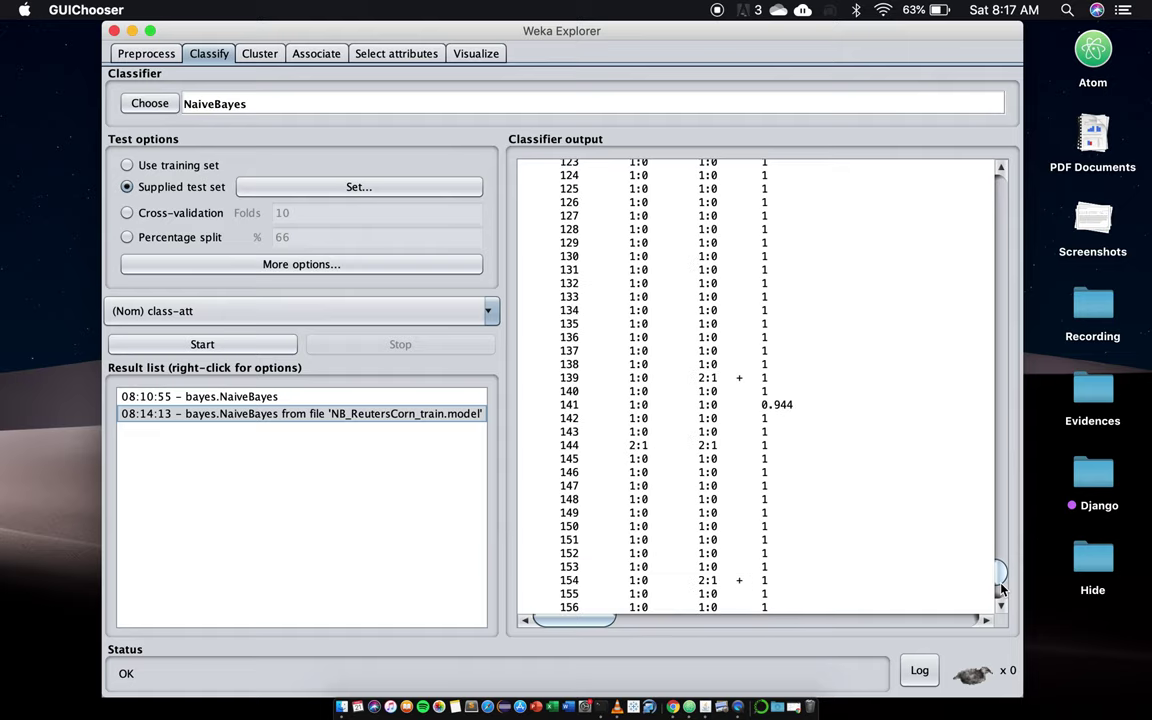
{"action": "left_click_drag", "start_coordinate": [1000, 571], "coordinate": [990, 495]}
{"action": "left_click_drag", "start_coordinate": [975, 535], "coordinate": [968, 580]}
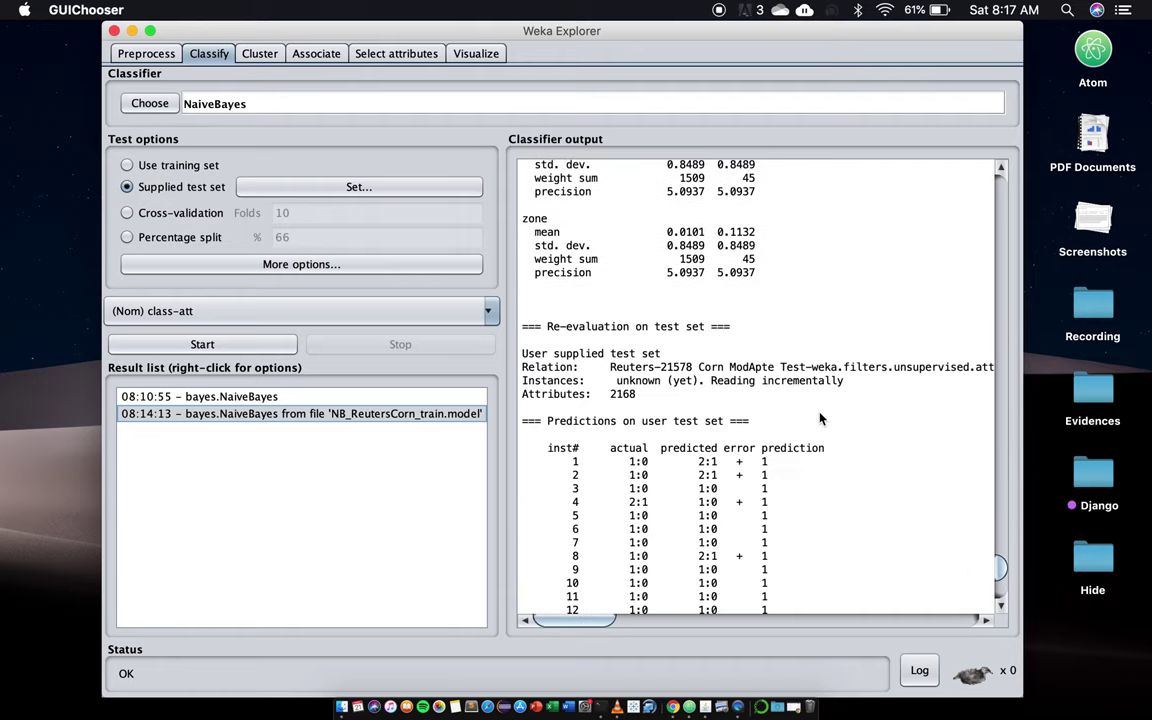
{"action": "scroll", "coordinate": [818, 414], "scroll_direction": "right", "scroll_amount": 3}
{"action": "scroll", "coordinate": [818, 414], "scroll_direction": "left", "scroll_amount": 3}
{"action": "scroll", "coordinate": [820, 418], "scroll_direction": "up", "scroll_amount": 1}
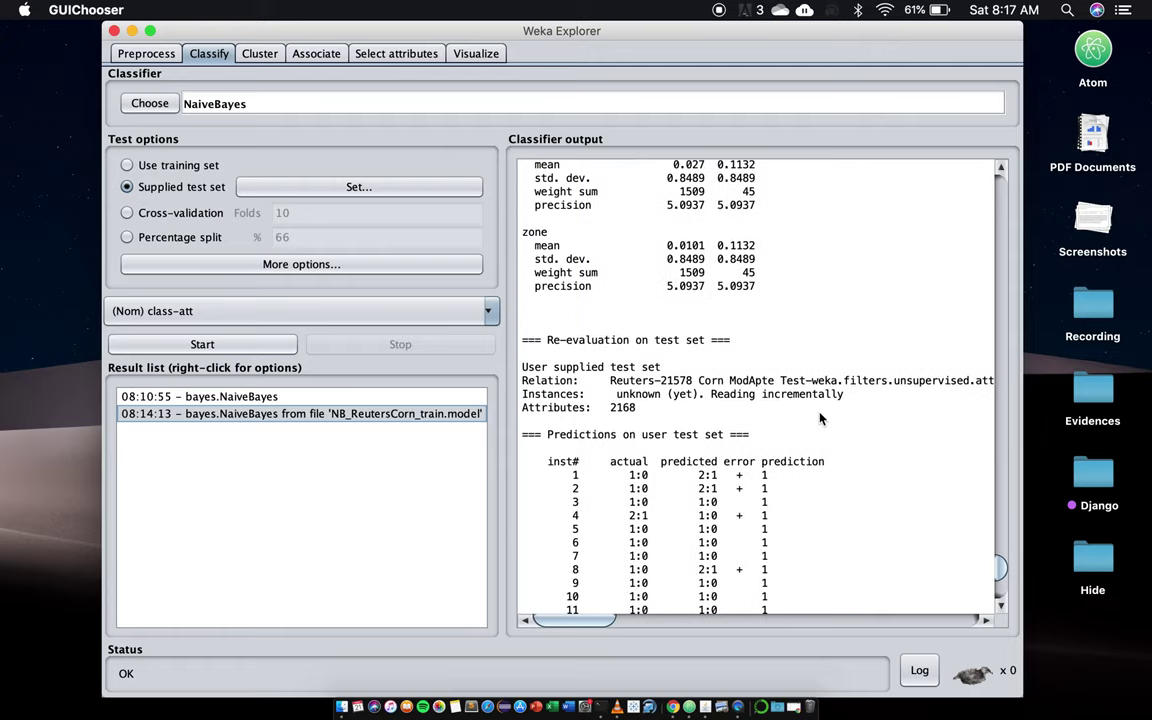
{"action": "scroll", "coordinate": [820, 418], "scroll_direction": "down", "scroll_amount": 3}
{"action": "scroll", "coordinate": [820, 418], "scroll_direction": "down", "scroll_amount": 1}
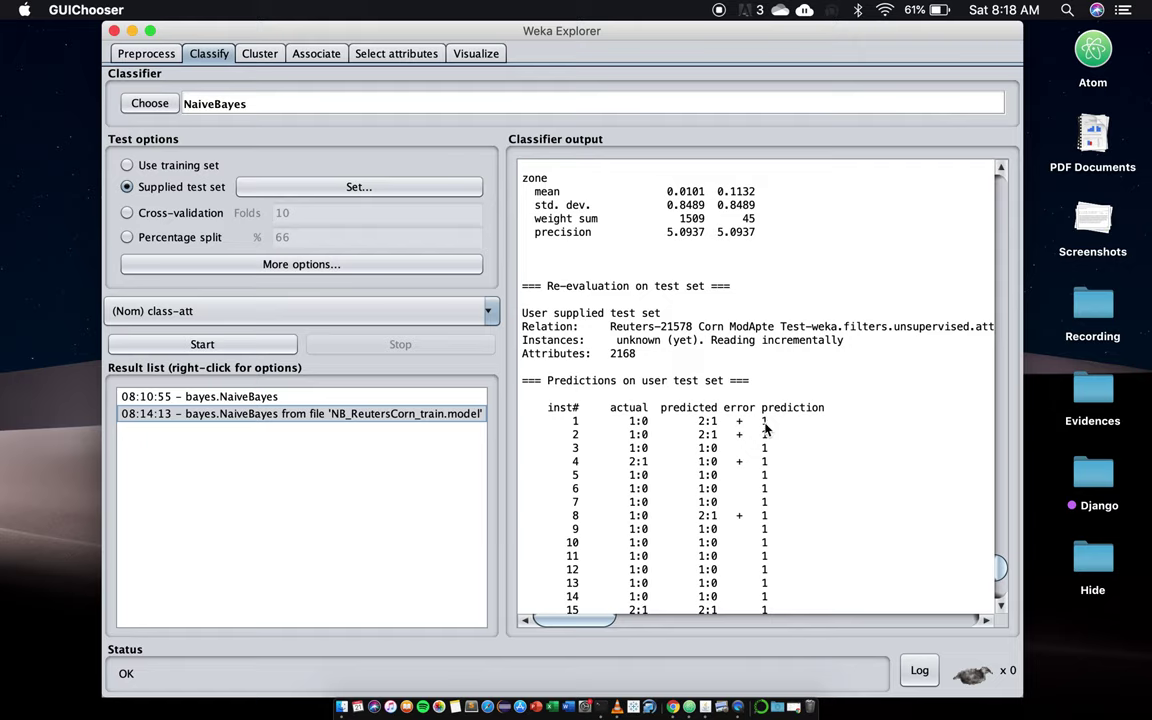
Step: Examine the actual class, predicted class, error mark and prediction value of the test instances, down to the evaluation summary
{"action": "scroll", "coordinate": [768, 455], "scroll_direction": "down", "scroll_amount": 10}
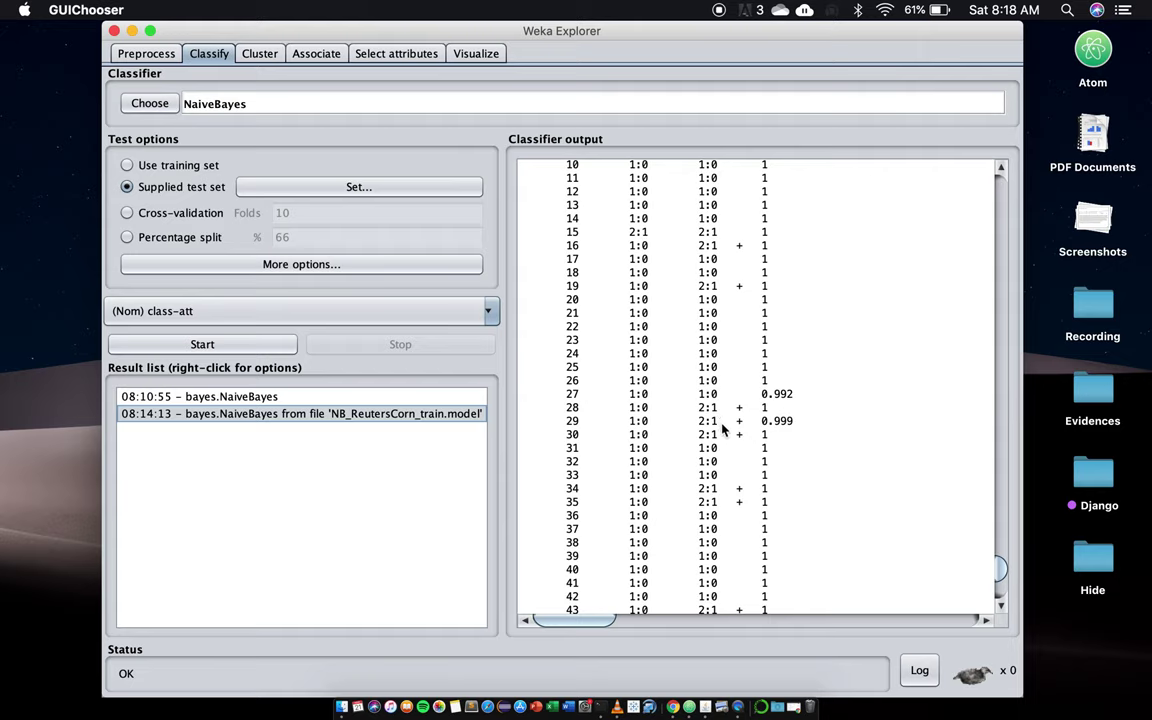
{"action": "scroll", "coordinate": [768, 430], "scroll_direction": "up", "scroll_amount": 10}
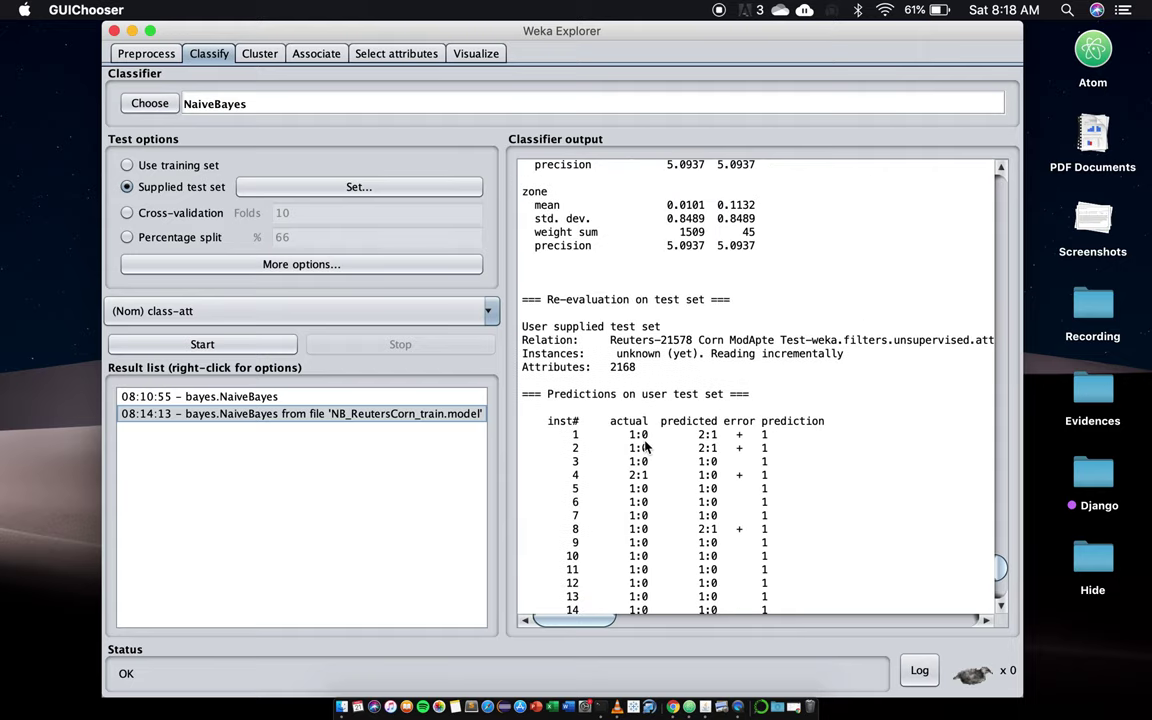
{"action": "scroll", "coordinate": [762, 550], "scroll_direction": "down", "scroll_amount": 3}
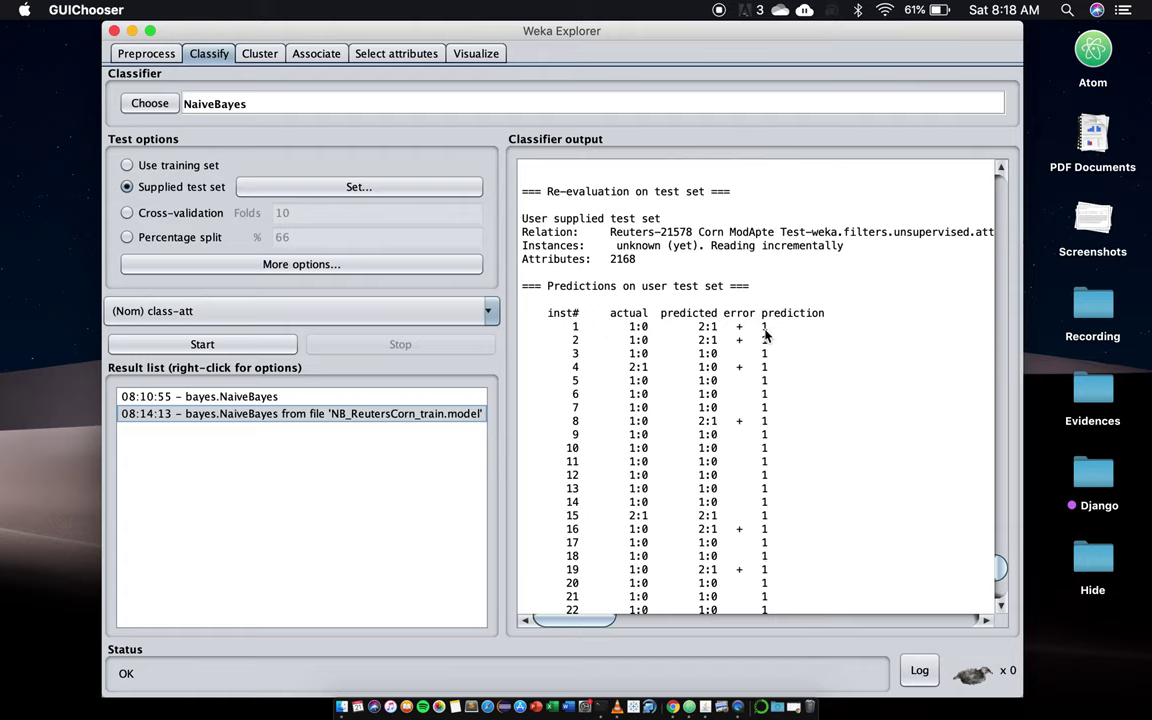
{"action": "scroll", "coordinate": [765, 336], "scroll_direction": "down", "scroll_amount": 8}
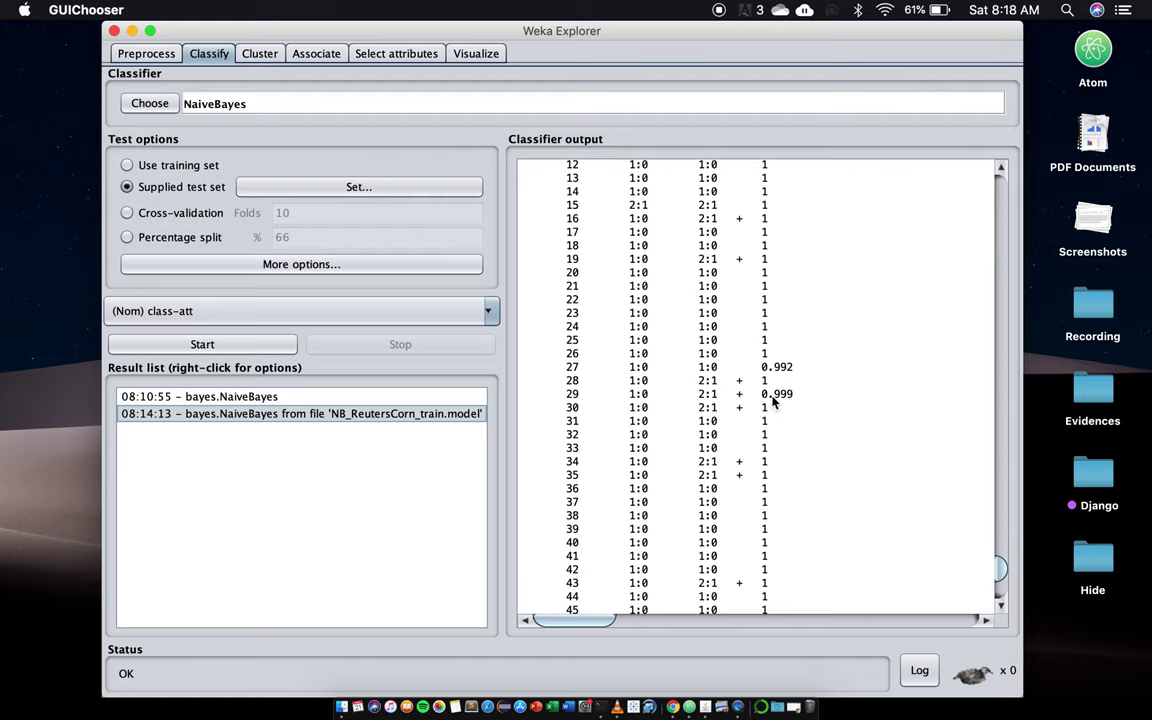
{"action": "scroll", "coordinate": [770, 415], "scroll_direction": "down", "scroll_amount": 6}
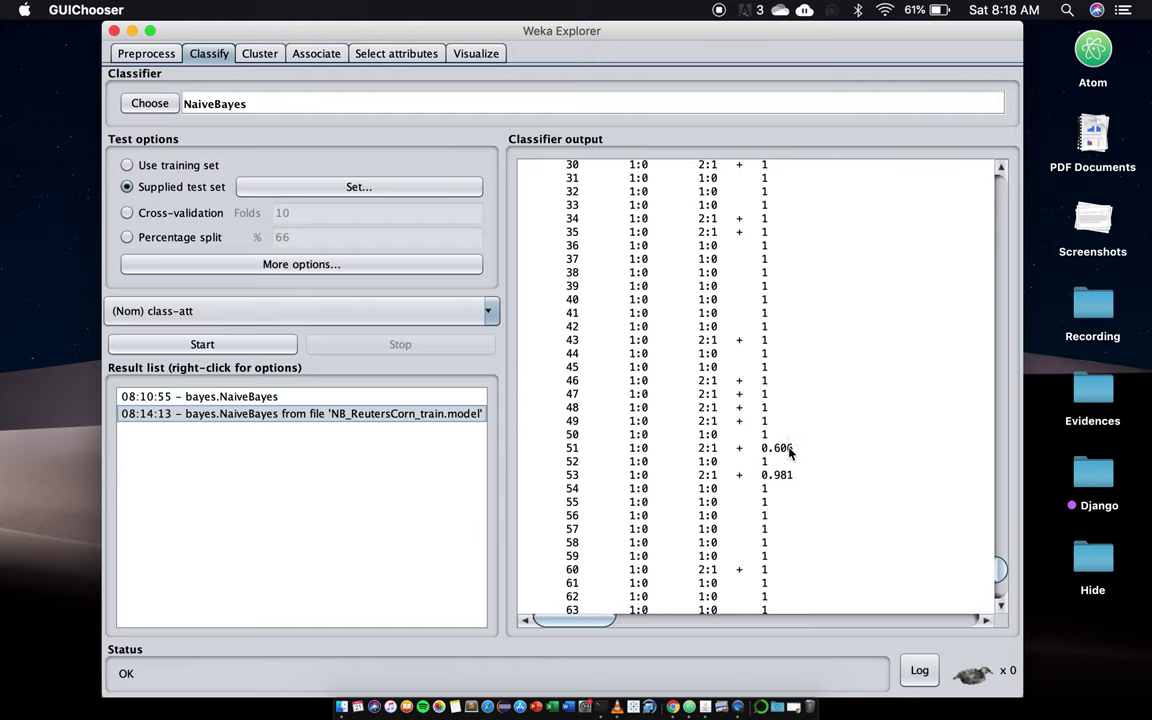
{"action": "scroll", "coordinate": [797, 597], "scroll_direction": "down", "scroll_amount": 7}
{"action": "scroll", "coordinate": [797, 597], "scroll_direction": "down", "scroll_amount": 16}
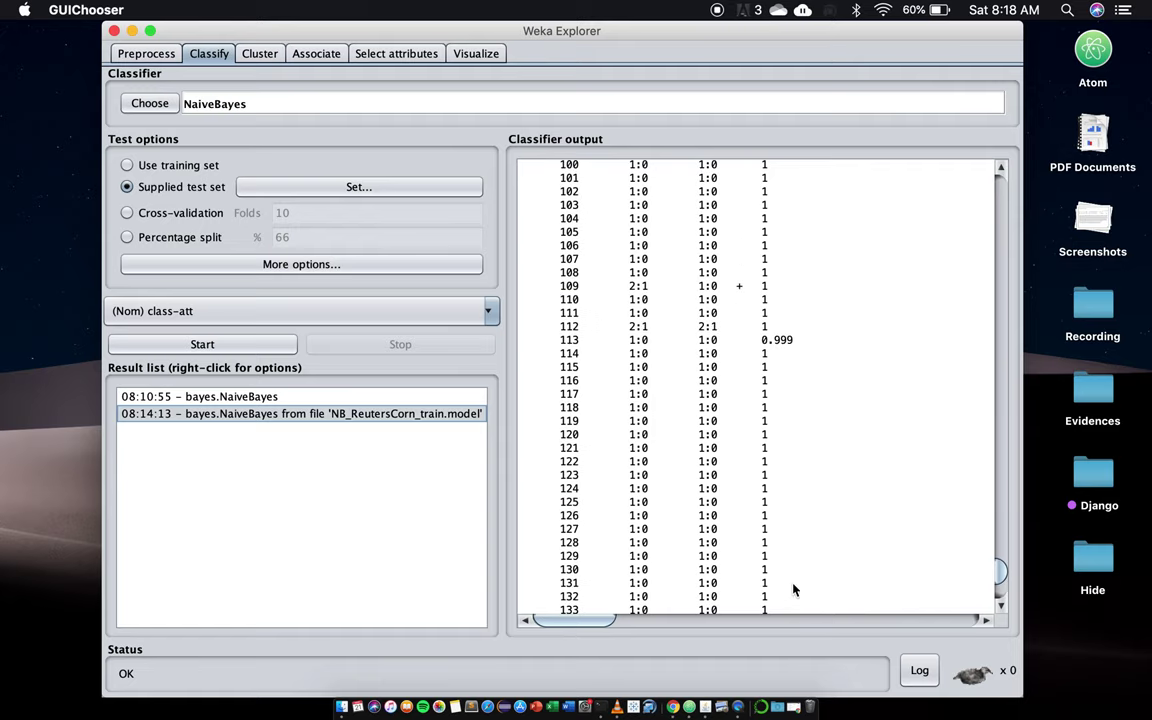
{"action": "scroll", "coordinate": [767, 362], "scroll_direction": "up", "scroll_amount": 20}
{"action": "scroll", "coordinate": [767, 362], "scroll_direction": "down", "scroll_amount": 10}
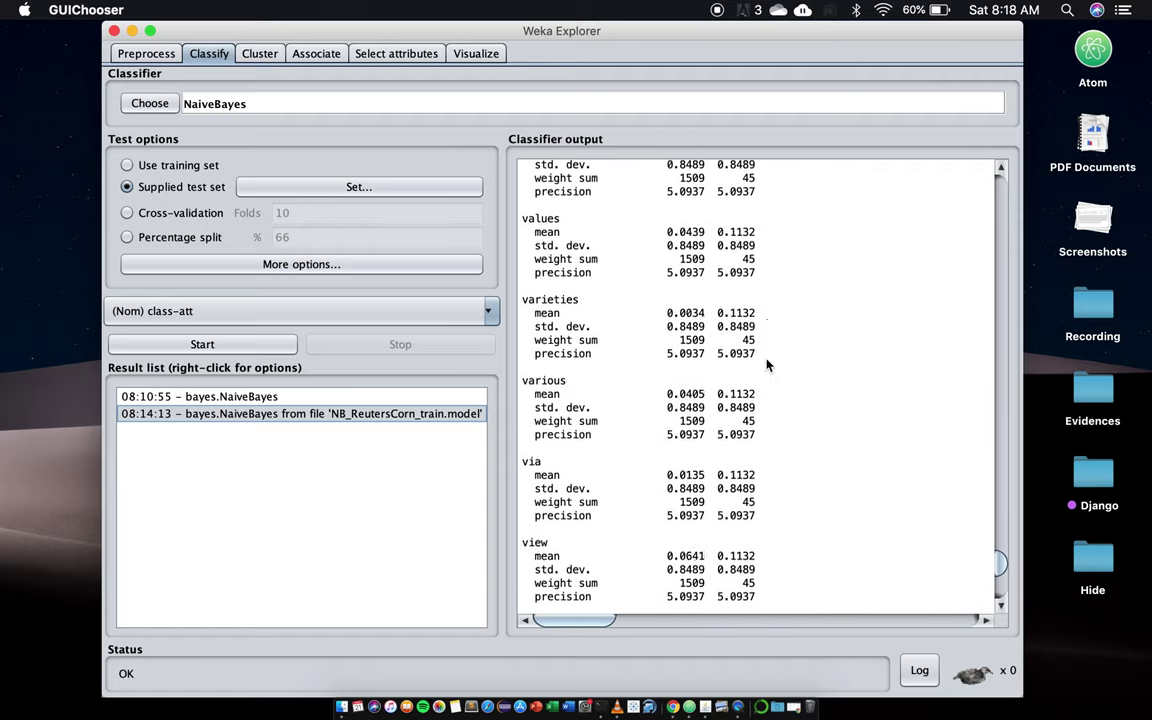
{"action": "scroll", "coordinate": [767, 364], "scroll_direction": "down", "scroll_amount": 15}
{"action": "mouse_move", "coordinate": [1002, 568]}
{"action": "left_mouse_down"}
{"action": "mouse_move", "coordinate": [1002, 582]}
{"action": "mouse_move", "coordinate": [1000, 567]}
{"action": "left_mouse_up"}
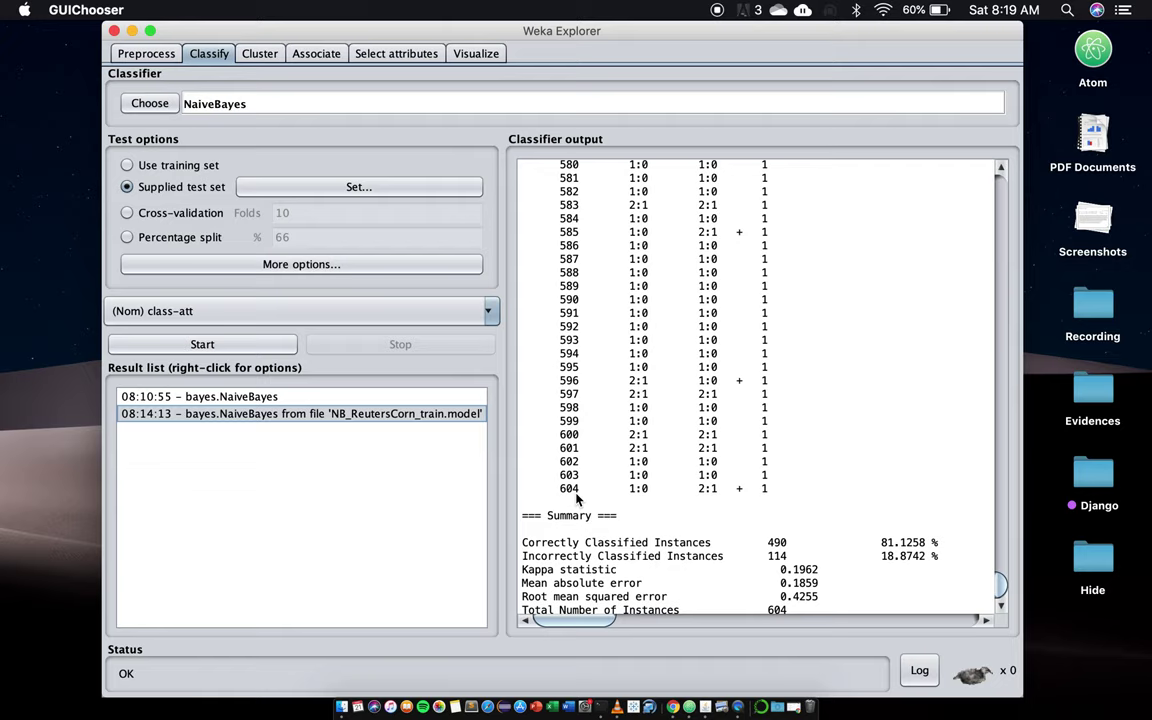
{"action": "scroll", "coordinate": [576, 497], "scroll_direction": "down", "scroll_amount": 2}
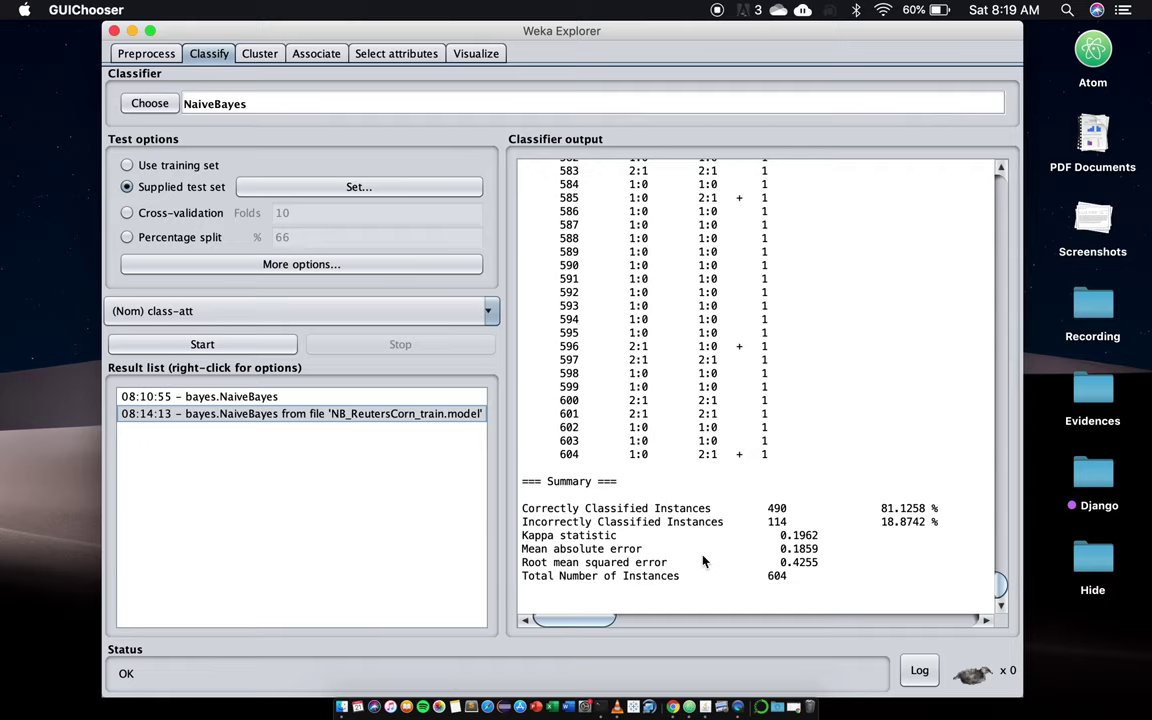
Step: Compare the original NaiveBayes training-set evaluation with the loaded model's test-set summary once more
{"action": "left_click", "coordinate": [453, 399]}
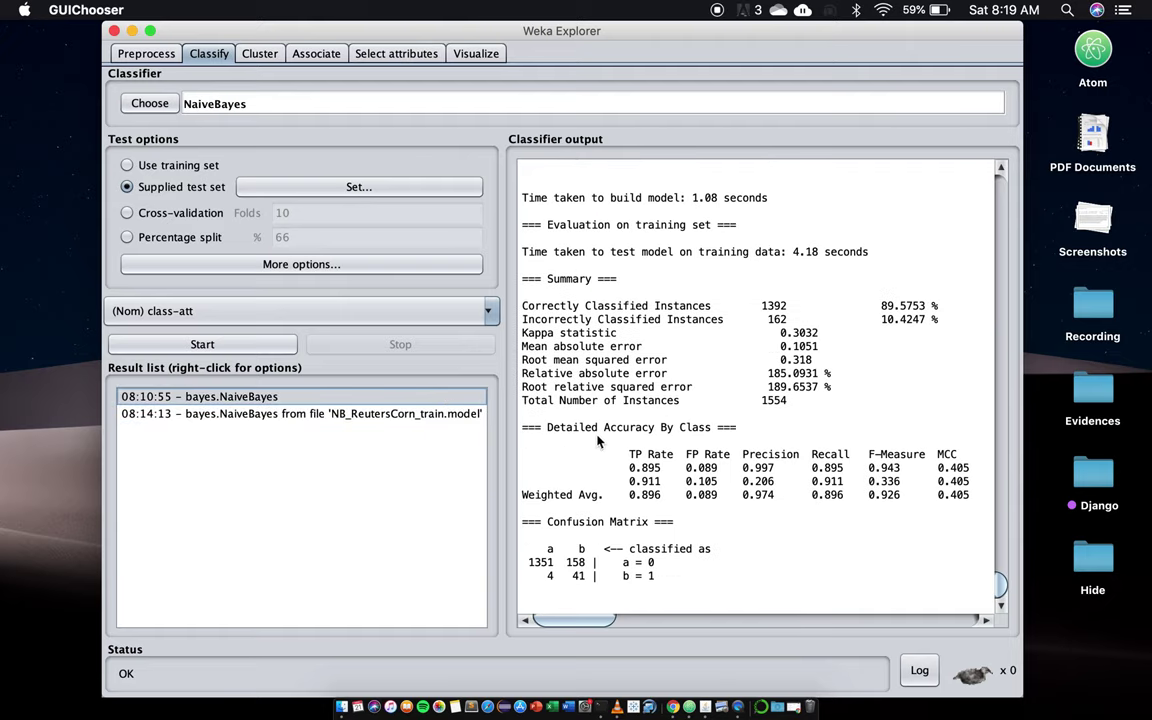
{"action": "left_click", "coordinate": [405, 414]}
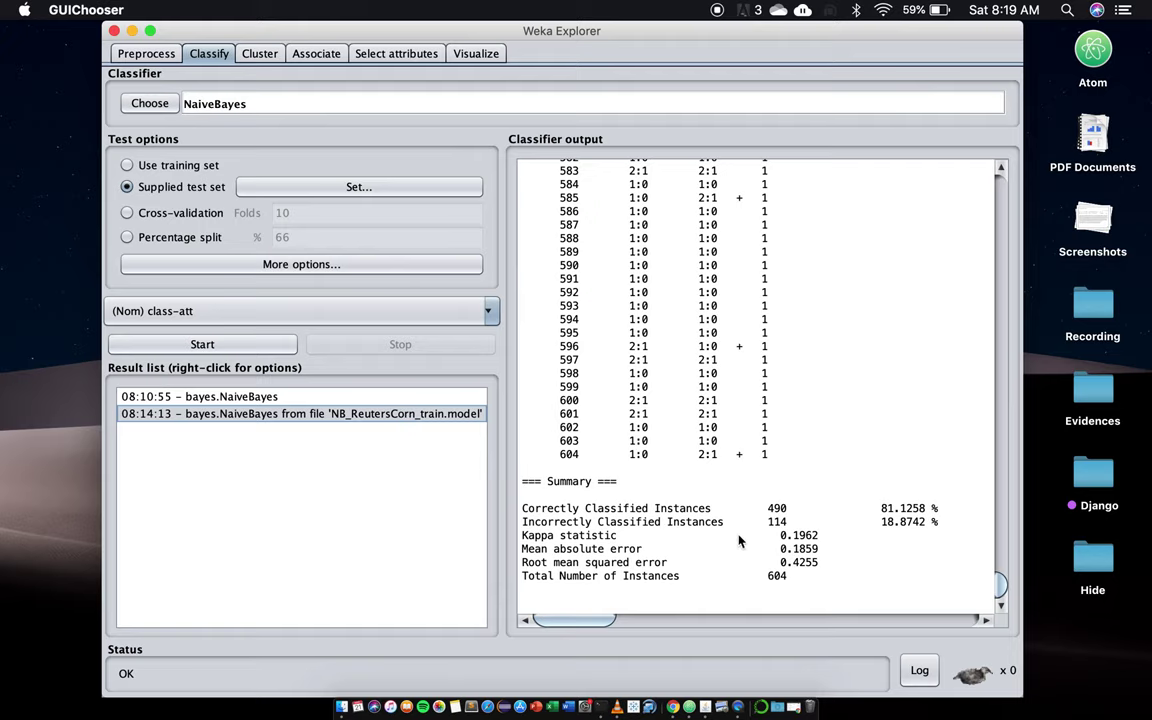
Step: Keep PlainText as the prediction output format and enable entropy evaluation measures in the classifier evaluation options
{"action": "left_click", "coordinate": [307, 269]}
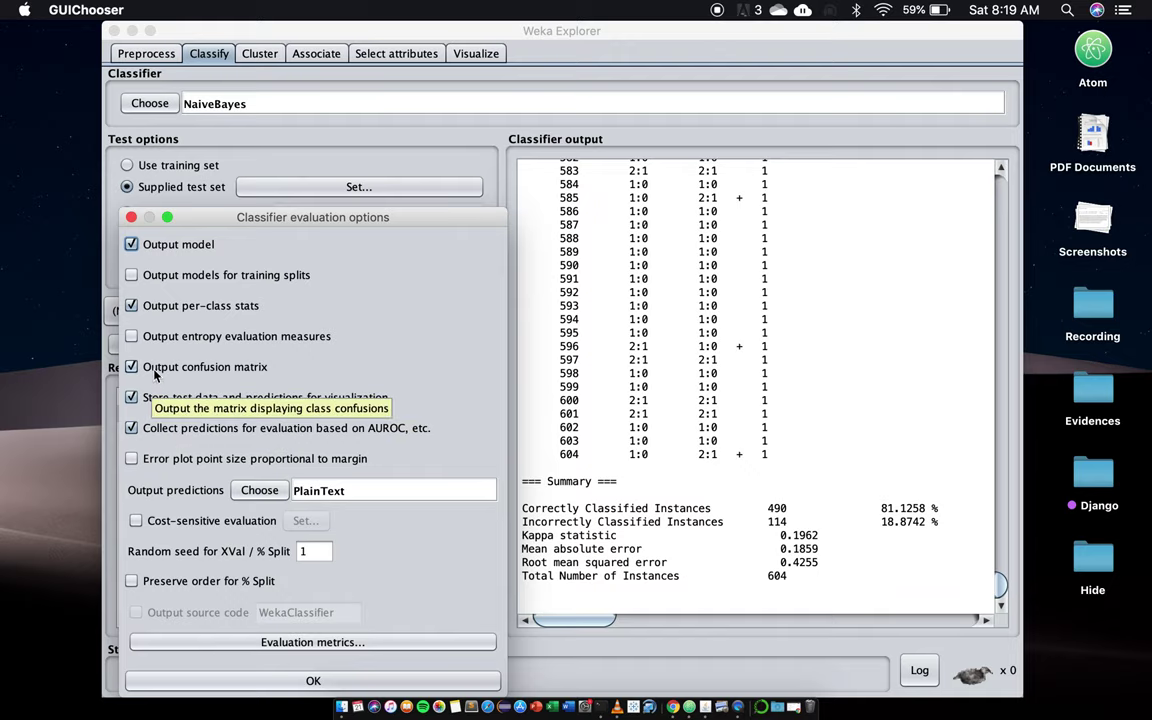
{"action": "left_click", "coordinate": [259, 490]}
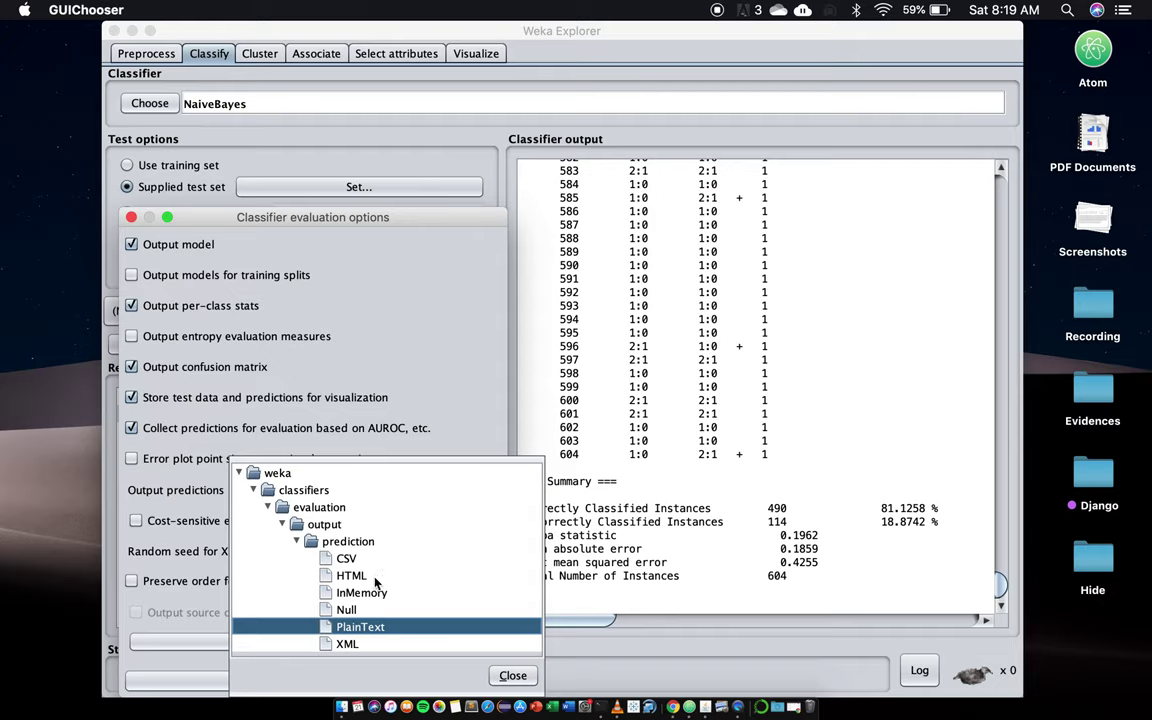
{"action": "left_click", "coordinate": [269, 509]}
{"action": "left_click", "coordinate": [270, 509]}
{"action": "left_click", "coordinate": [325, 626]}
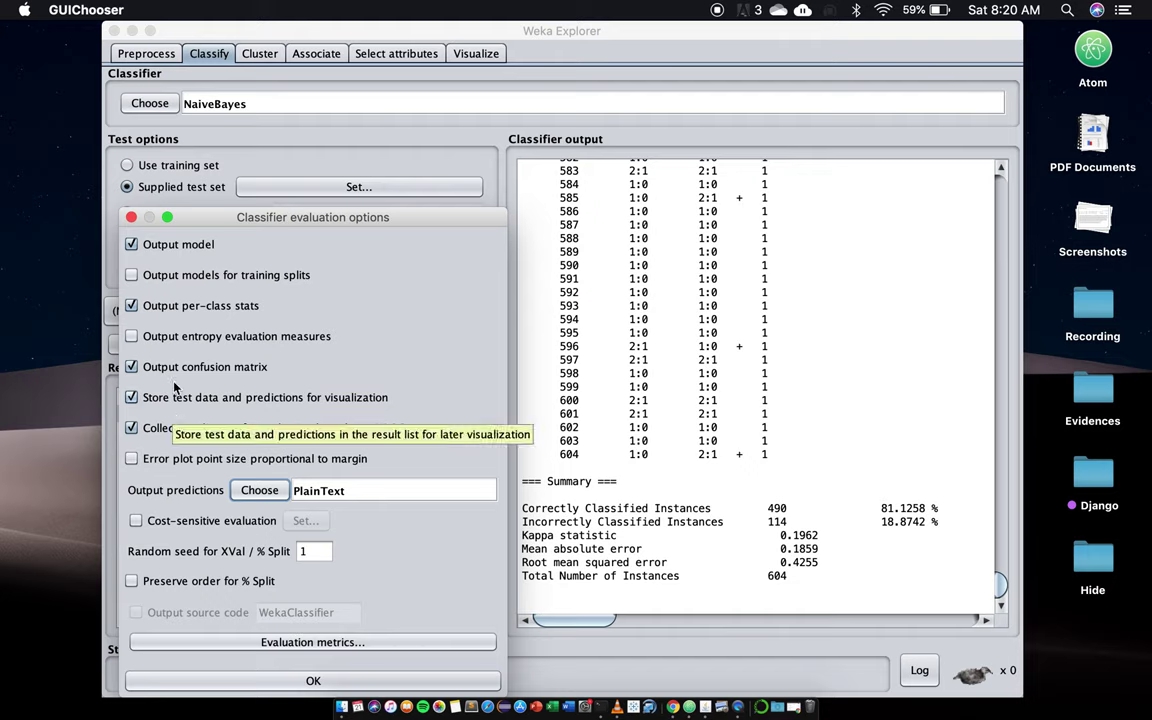
{"action": "left_click", "coordinate": [132, 337]}
{"action": "left_click", "coordinate": [340, 683]}
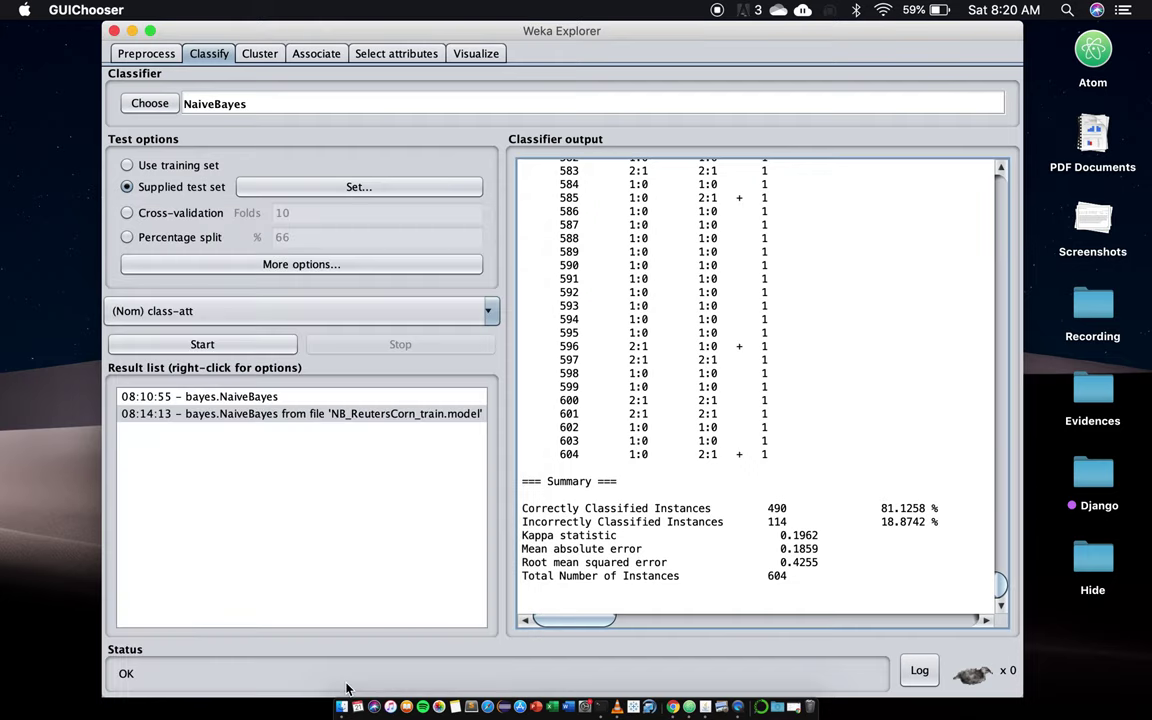
Step: Re-evaluate the loaded NB_ReutersCorn_train.model on the current test set with the entropy option enabled, accepting the InputMappedClassifier wrapper
{"action": "right_click", "coordinate": [322, 419]}
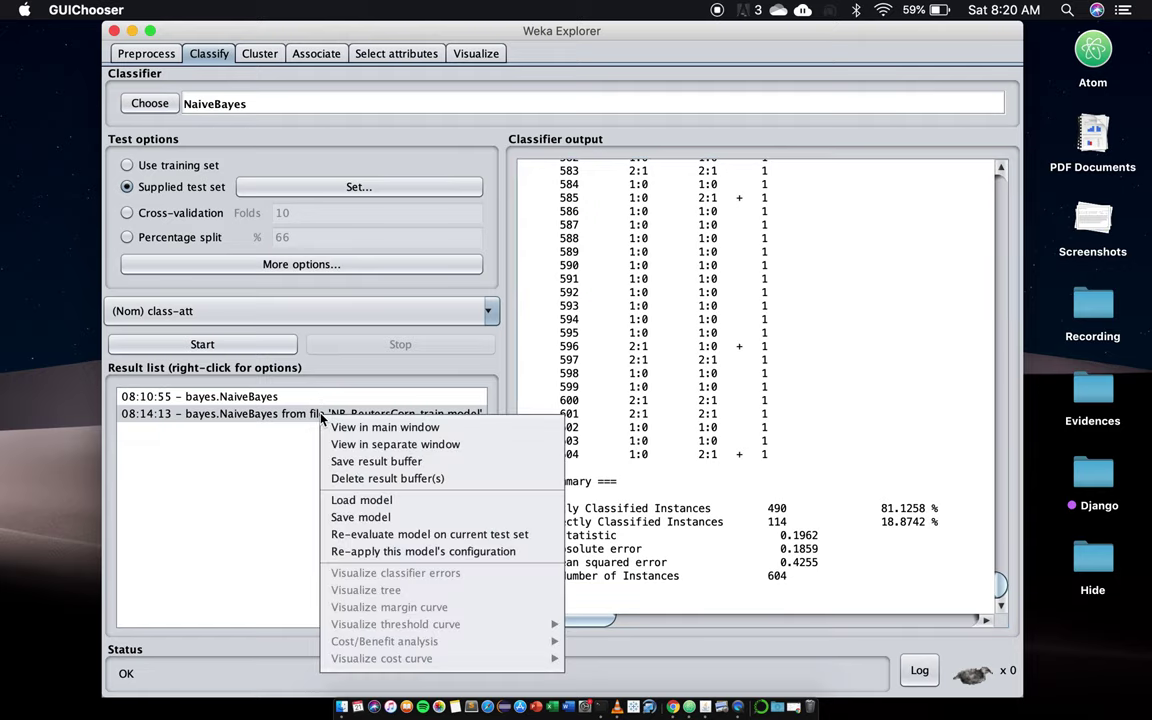
{"action": "left_click", "coordinate": [379, 543]}
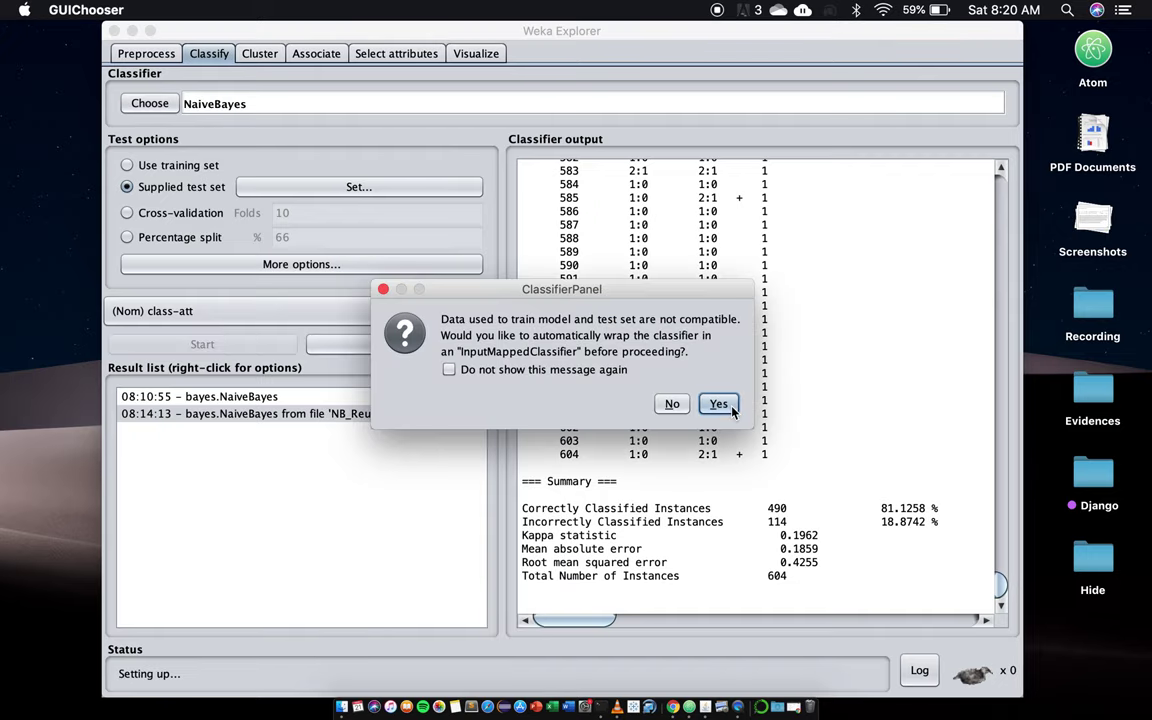
{"action": "left_click", "coordinate": [718, 404]}
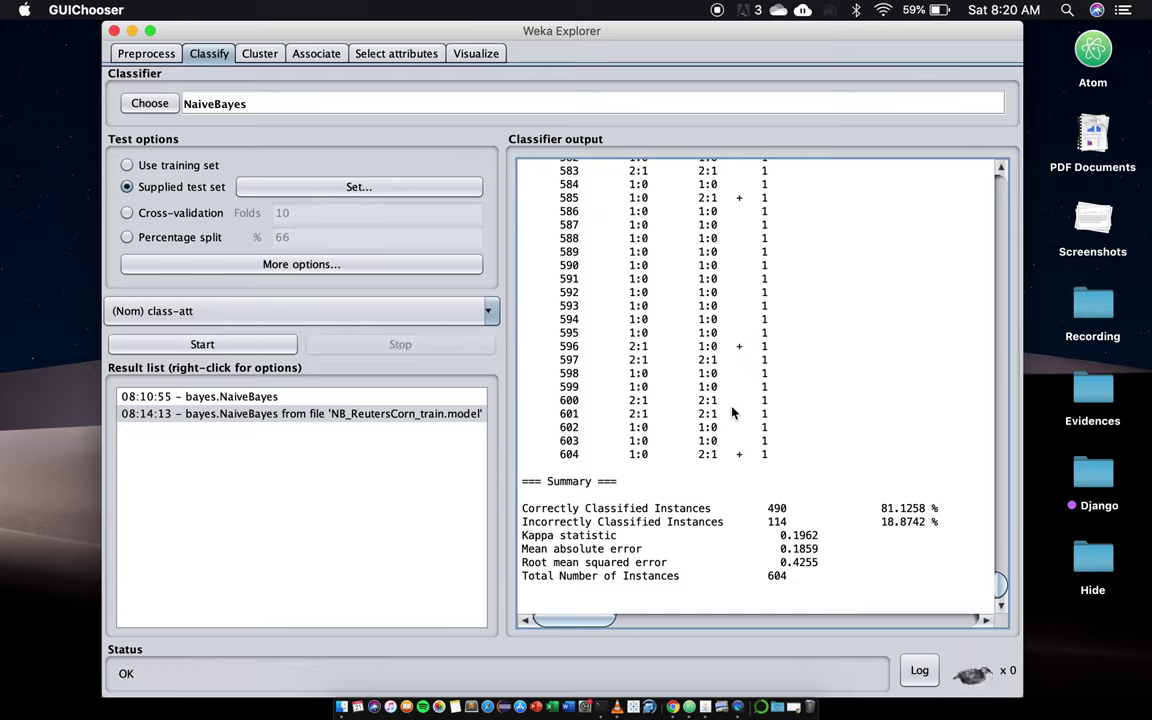
Step: Review the new re-evaluation's test predictions and its closing summary for additional evaluation measures
{"action": "scroll", "coordinate": [732, 411], "scroll_direction": "up", "scroll_amount": 1}
{"action": "scroll", "coordinate": [732, 411], "scroll_direction": "down", "scroll_amount": 1}
{"action": "scroll", "coordinate": [882, 514], "scroll_direction": "up", "scroll_amount": 15}
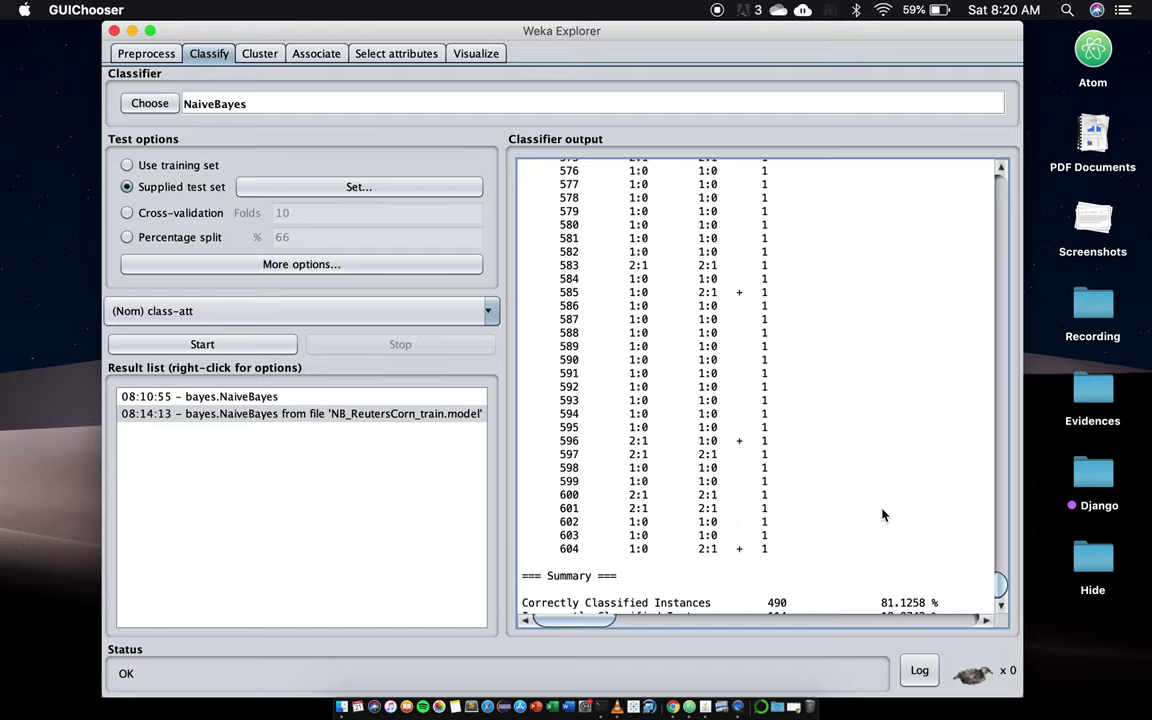
{"action": "scroll", "coordinate": [882, 514], "scroll_direction": "up", "scroll_amount": 20}
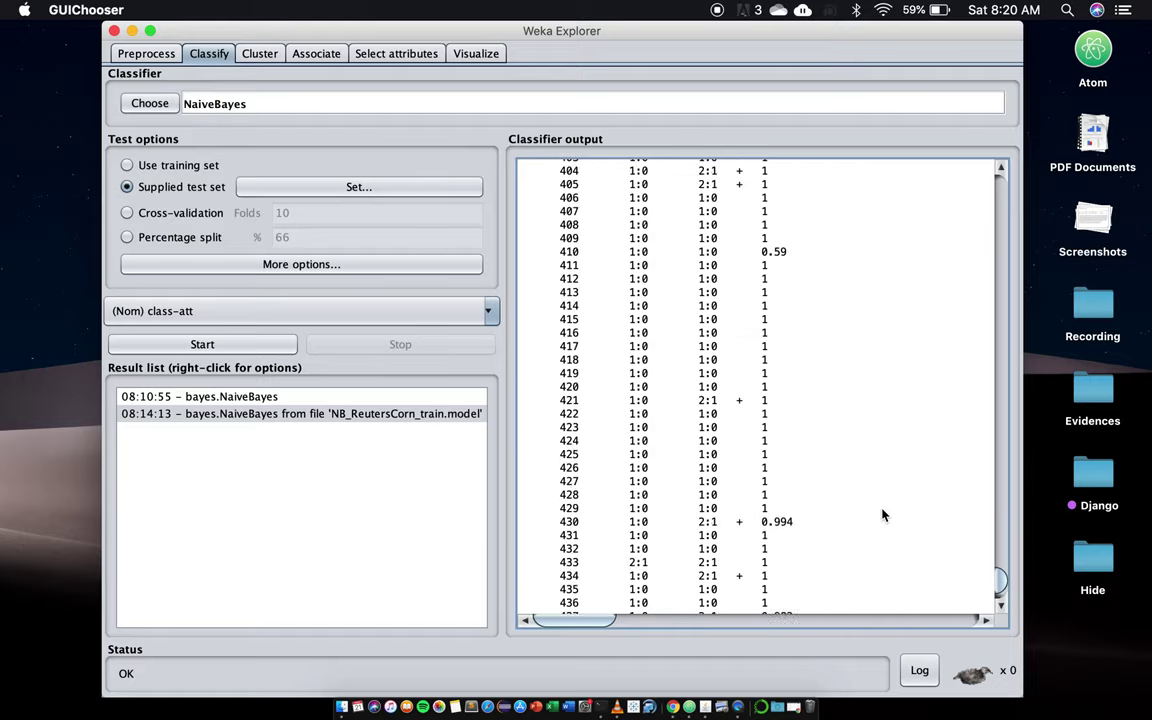
{"action": "scroll", "coordinate": [882, 514], "scroll_direction": "up", "scroll_amount": 9}
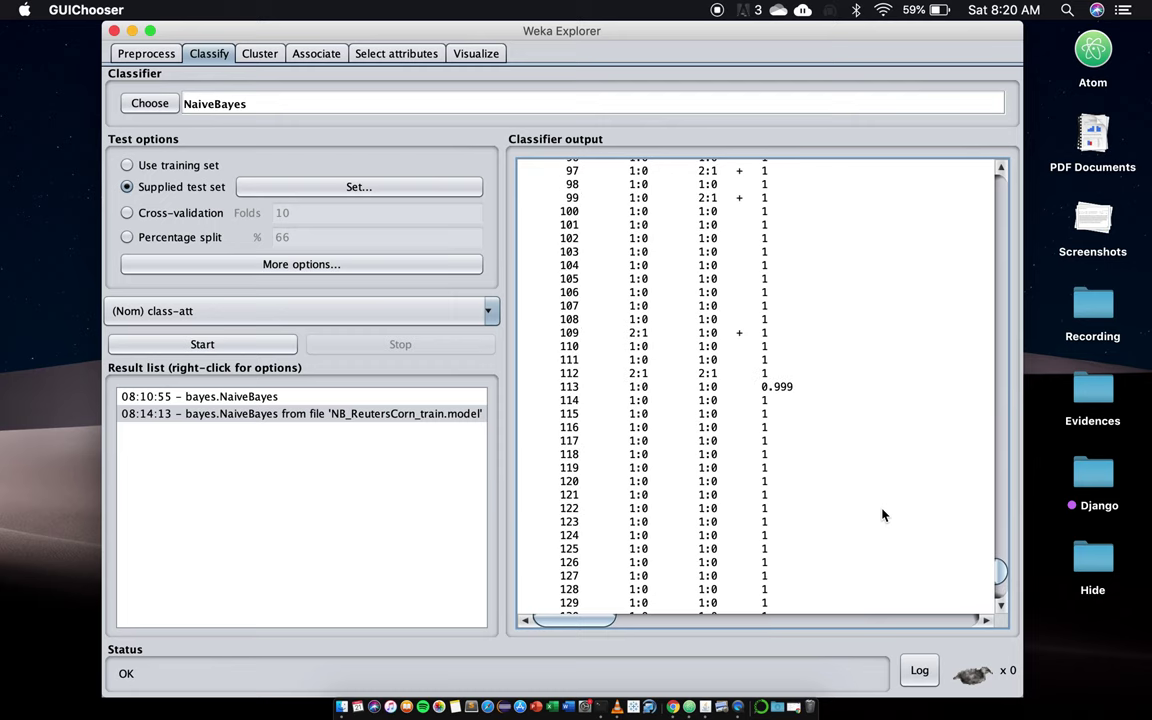
{"action": "scroll", "coordinate": [999, 600], "scroll_direction": "down", "scroll_amount": 20}
{"action": "scroll", "coordinate": [999, 600], "scroll_direction": "down", "scroll_amount": 20}
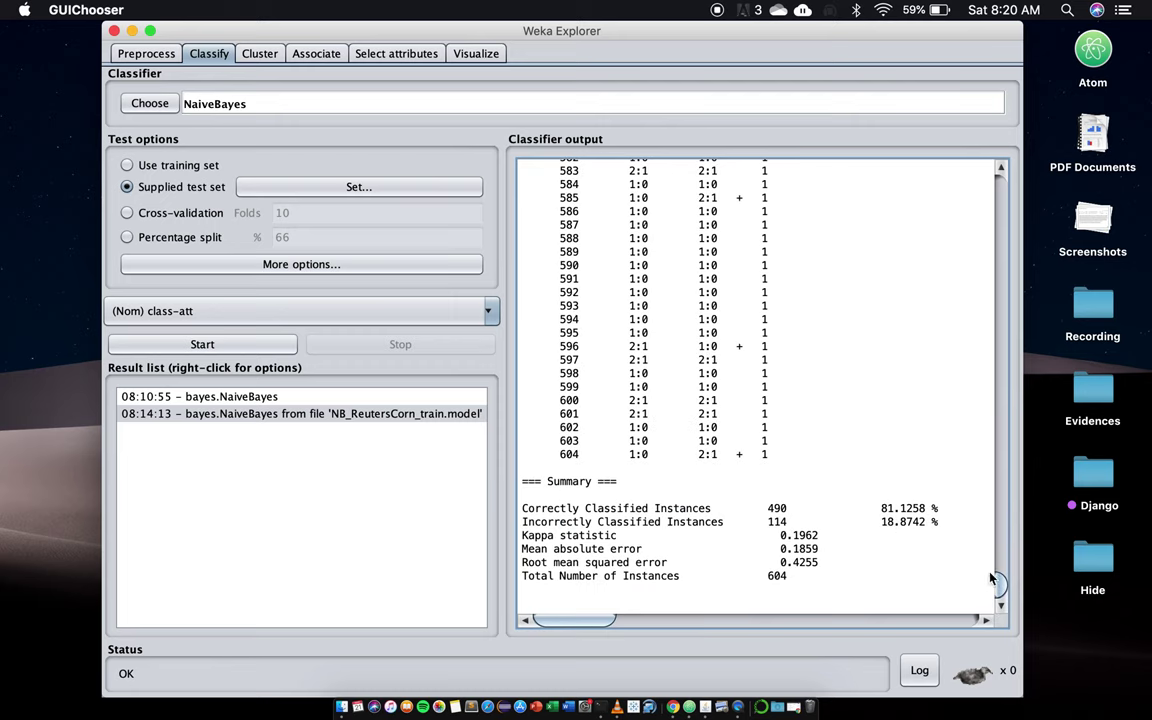
Step: Find the test-set re-evaluation heading in the output and examine its prediction table through to the final summary
{"action": "left_click_drag", "start_coordinate": [998, 505], "coordinate": [994, 568]}
{"action": "scroll", "coordinate": [994, 568], "scroll_direction": "down", "scroll_amount": 10}
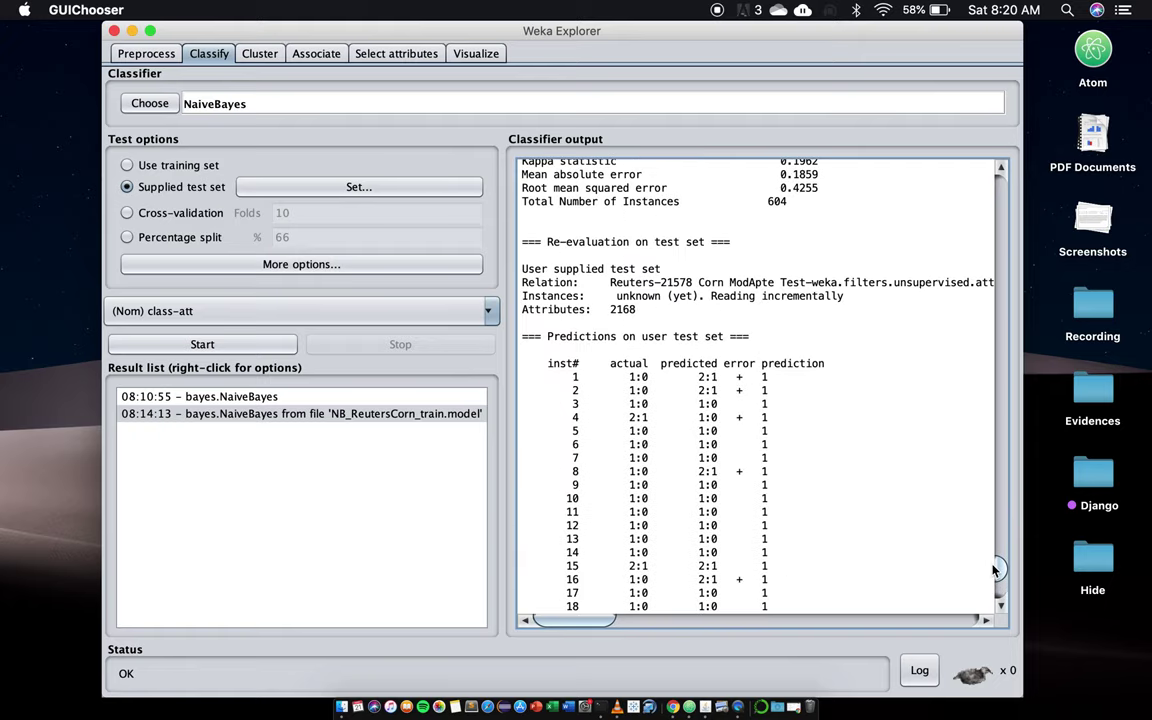
{"action": "scroll", "coordinate": [994, 568], "scroll_direction": "down", "scroll_amount": 20}
{"action": "scroll", "coordinate": [994, 568], "scroll_direction": "up", "scroll_amount": 3}
{"action": "scroll", "coordinate": [994, 568], "scroll_direction": "down", "scroll_amount": 3}
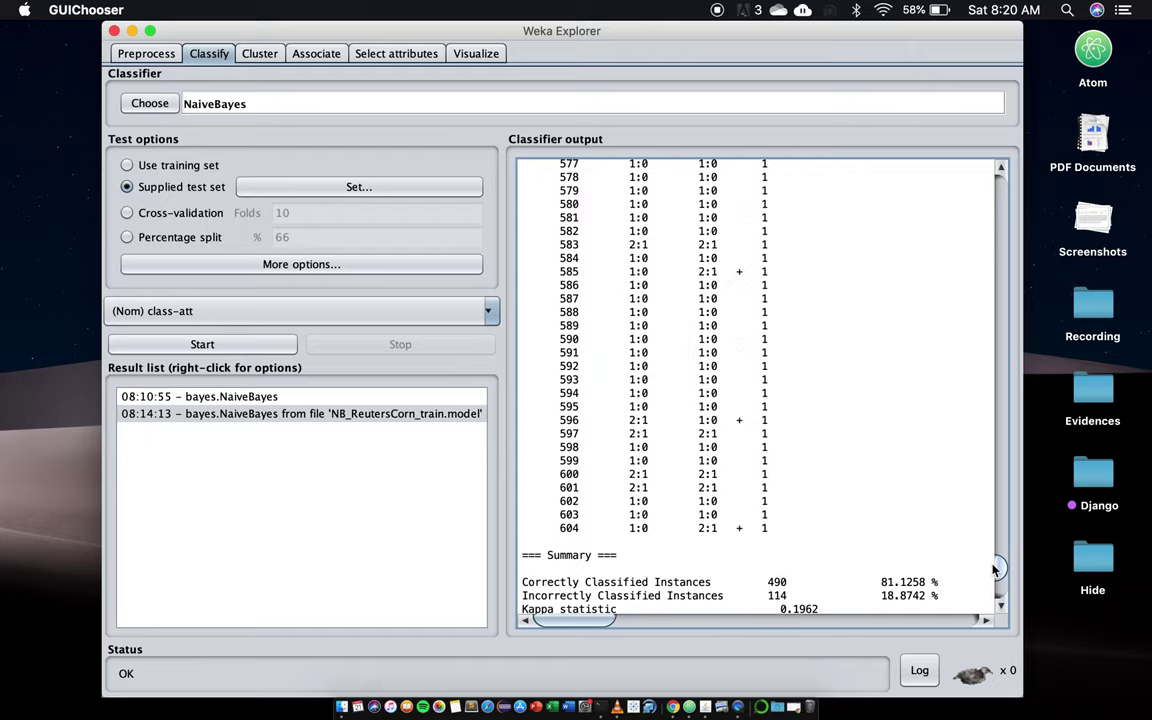
{"action": "scroll", "coordinate": [994, 568], "scroll_direction": "down", "scroll_amount": 20}
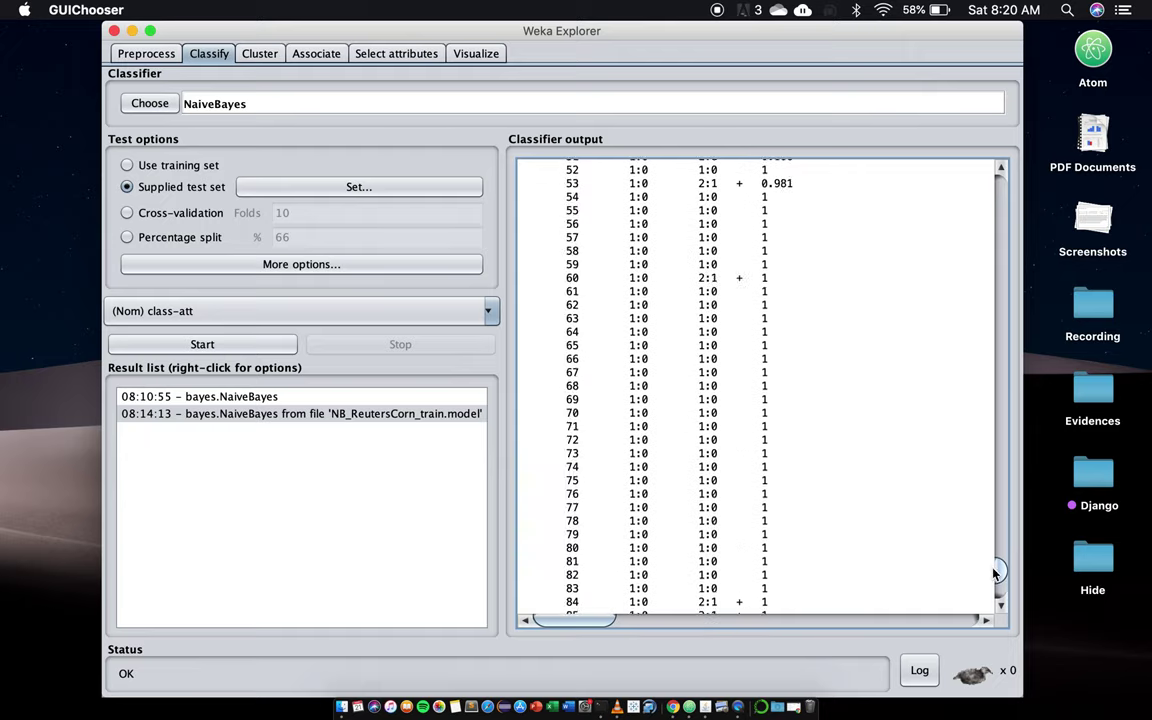
{"action": "scroll", "coordinate": [997, 590], "scroll_direction": "up", "scroll_amount": 20}
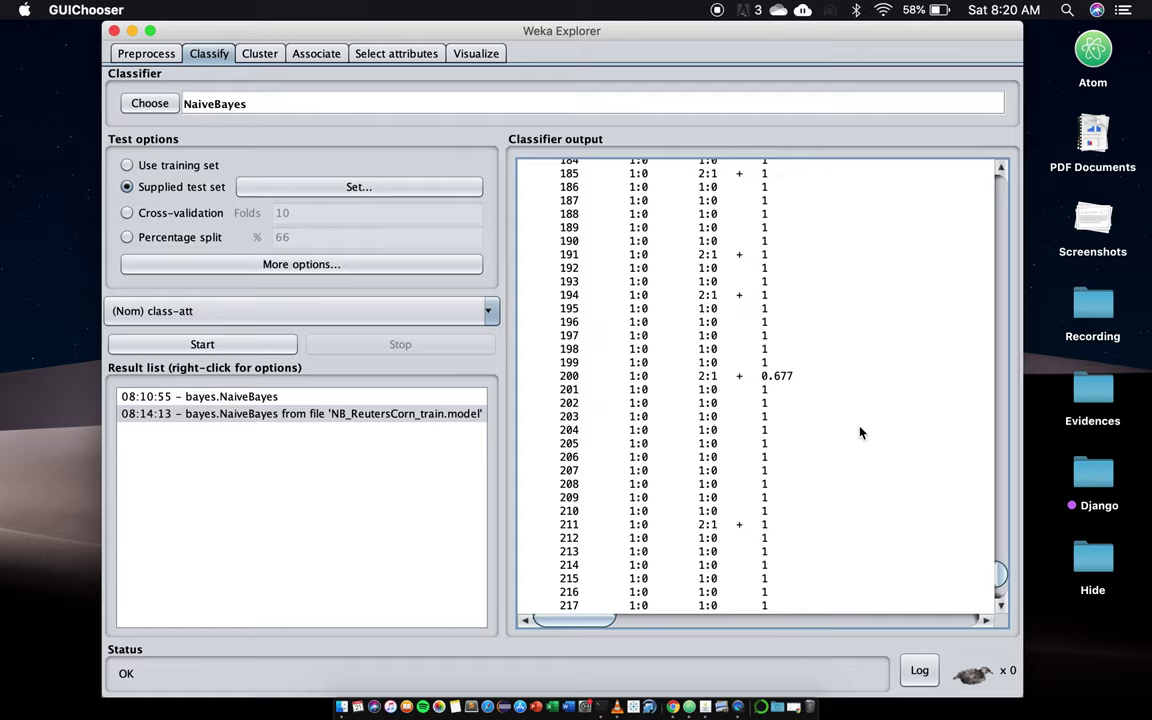
{"action": "scroll", "coordinate": [860, 432], "scroll_direction": "up", "scroll_amount": 12}
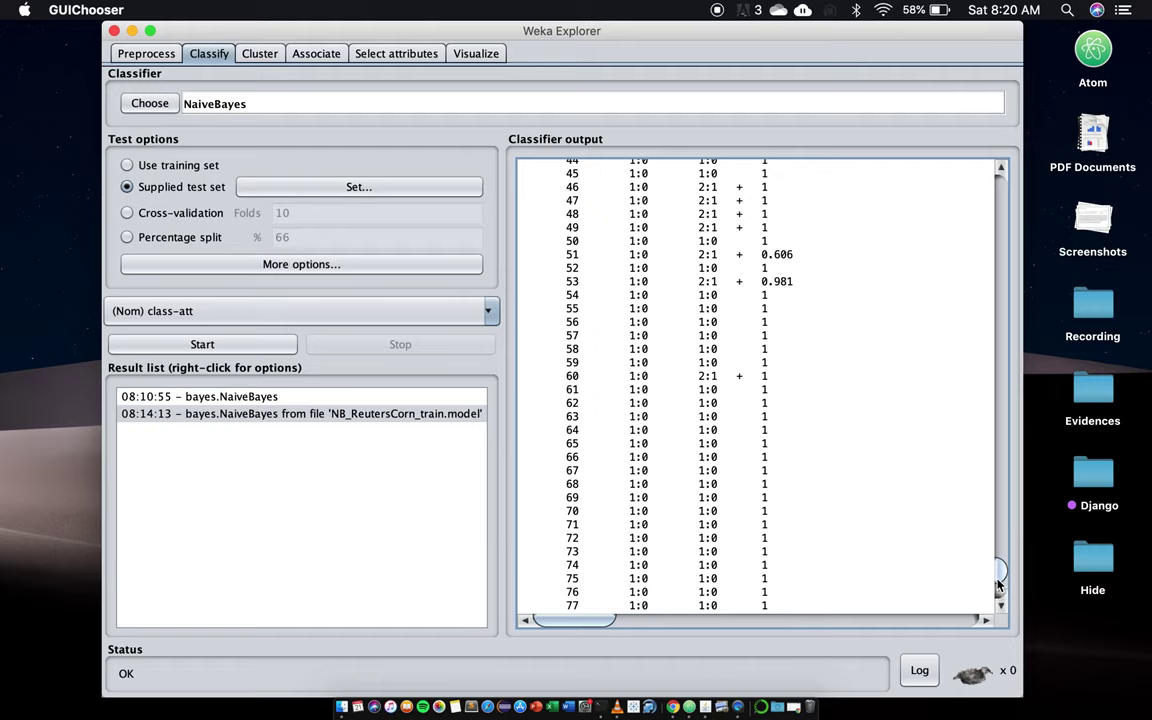
{"action": "scroll", "coordinate": [998, 585], "scroll_direction": "down", "scroll_amount": 20}
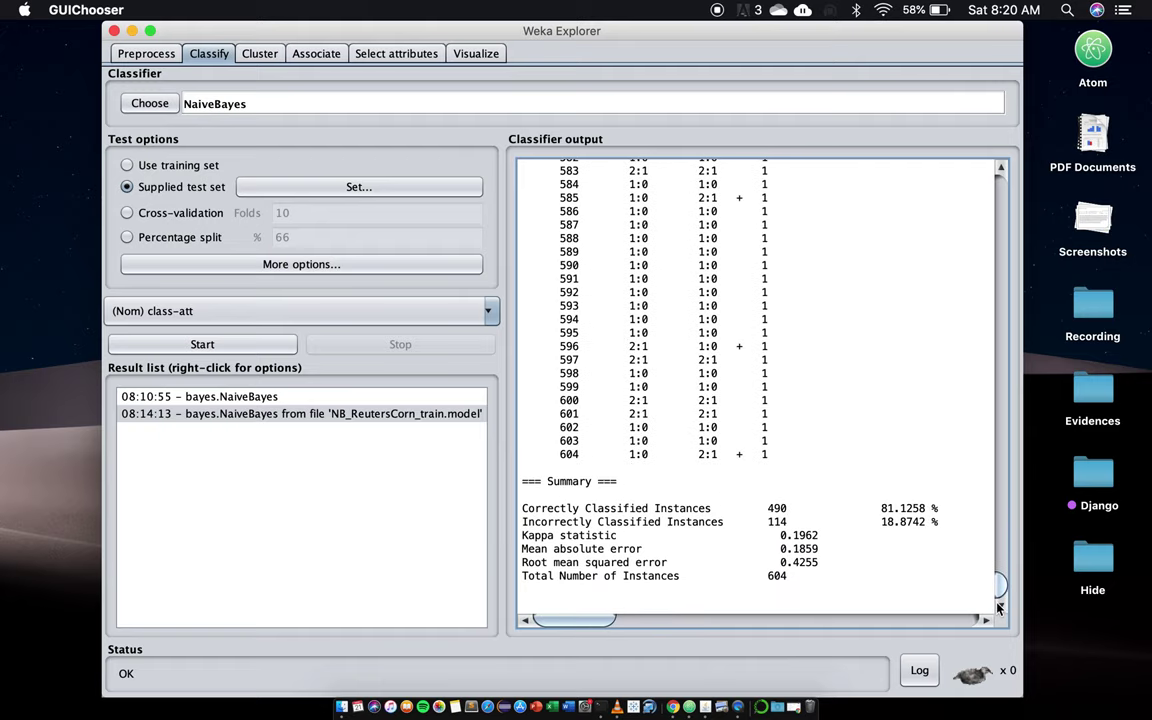
Step: Disable per-class stats, entropy evaluation measures, the confusion matrix, and storing test data and predictions in the classifier evaluation options
{"action": "left_click", "coordinate": [221, 263]}
{"action": "left_click", "coordinate": [131, 336]}
{"action": "left_click", "coordinate": [131, 367]}
{"action": "left_click", "coordinate": [131, 395]}
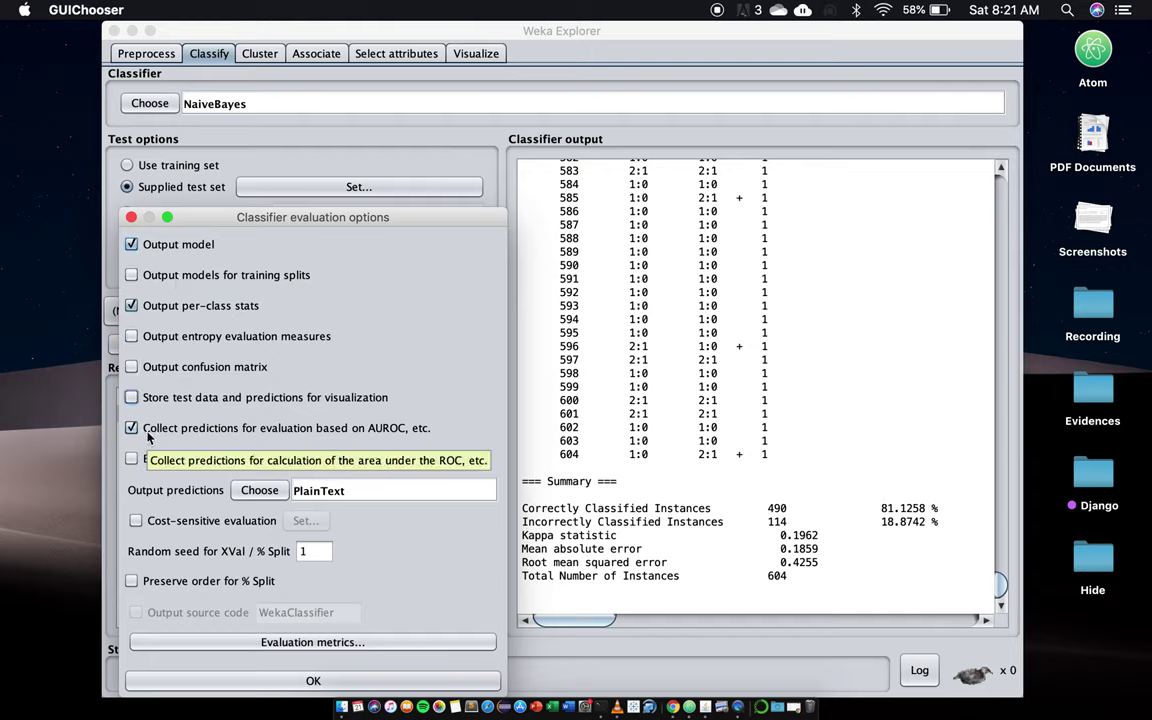
{"action": "left_click", "coordinate": [132, 307]}
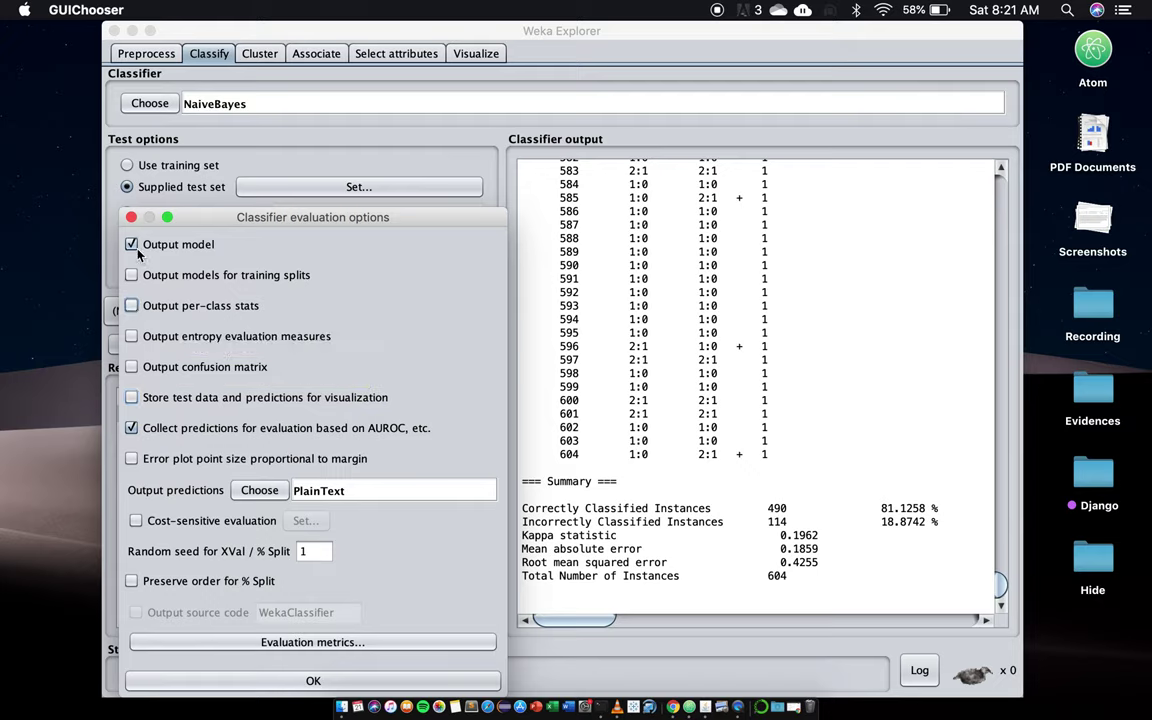
{"action": "left_click", "coordinate": [313, 681]}
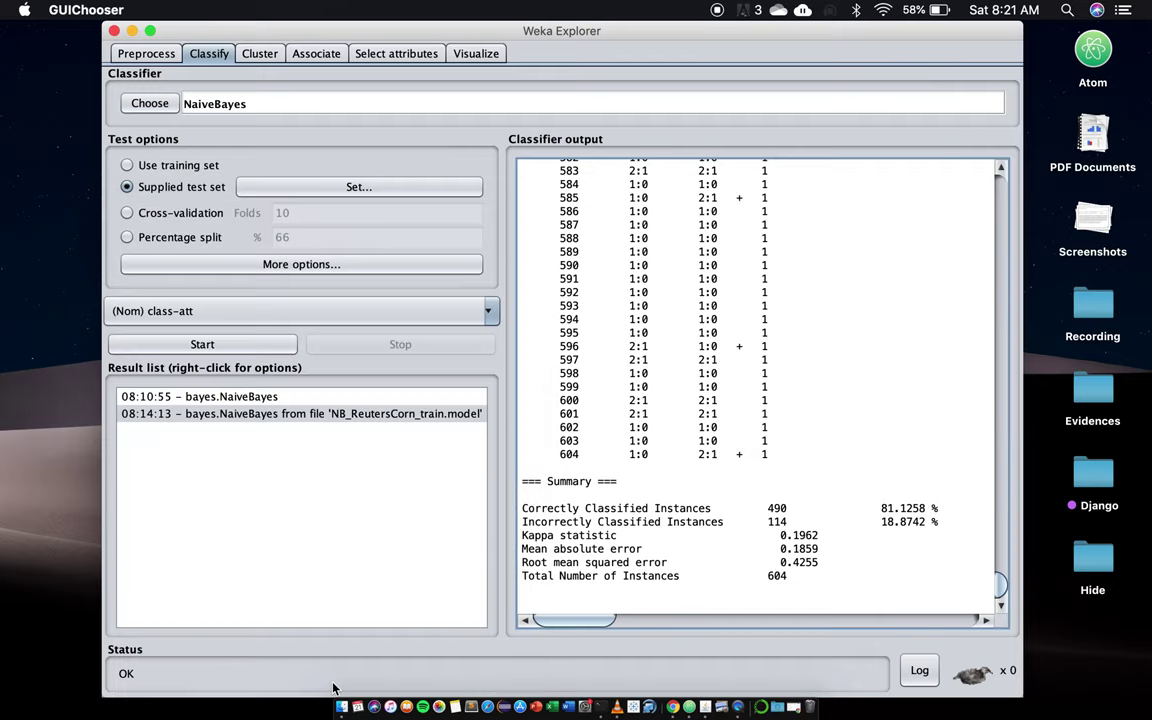
Step: Re-evaluate the loaded model on the current test set with the reduced output options, wrapping it in an InputMappedClassifier
{"action": "right_click", "coordinate": [252, 416]}
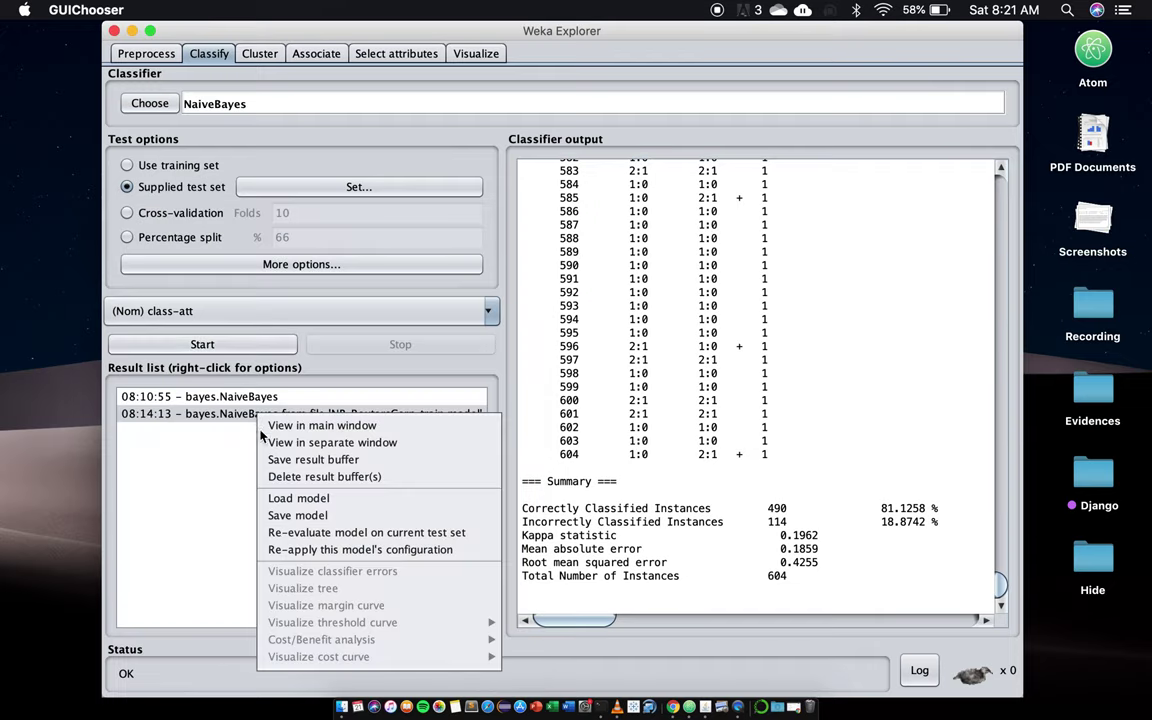
{"action": "left_click", "coordinate": [297, 534]}
{"action": "left_click", "coordinate": [719, 404]}
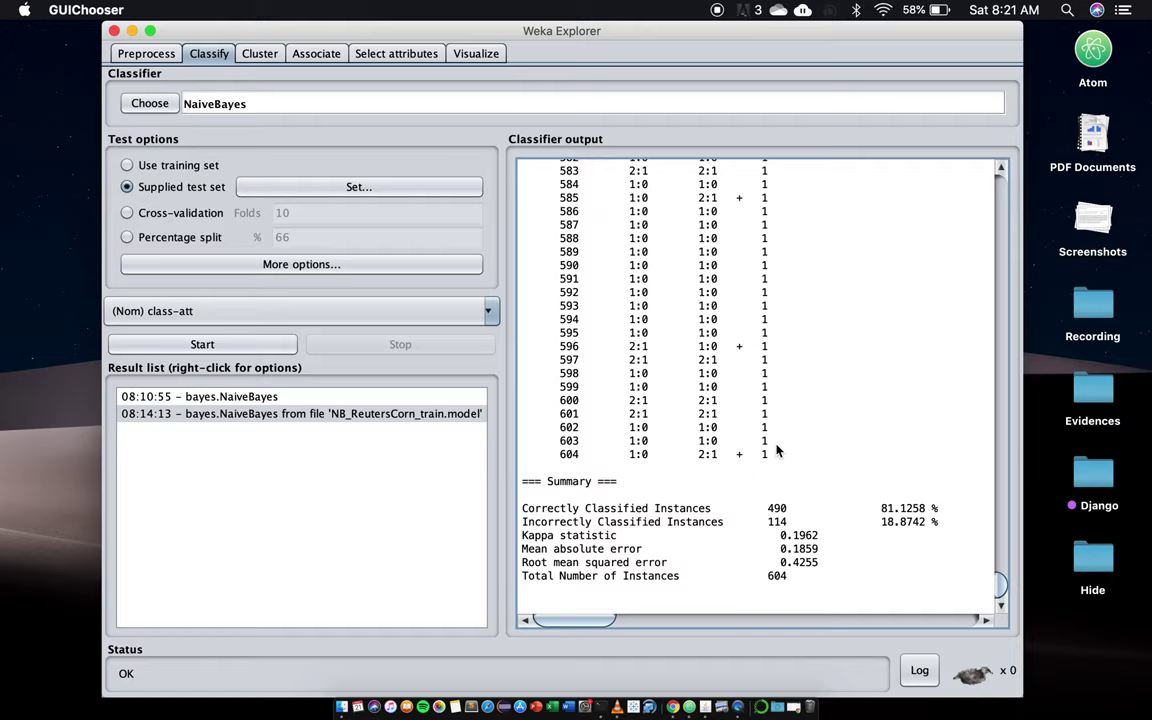
Step: Examine the test instance predictions and error marks in the output of the reduced-options re-evaluation
{"action": "scroll", "coordinate": [799, 483], "scroll_direction": "up", "scroll_amount": 10}
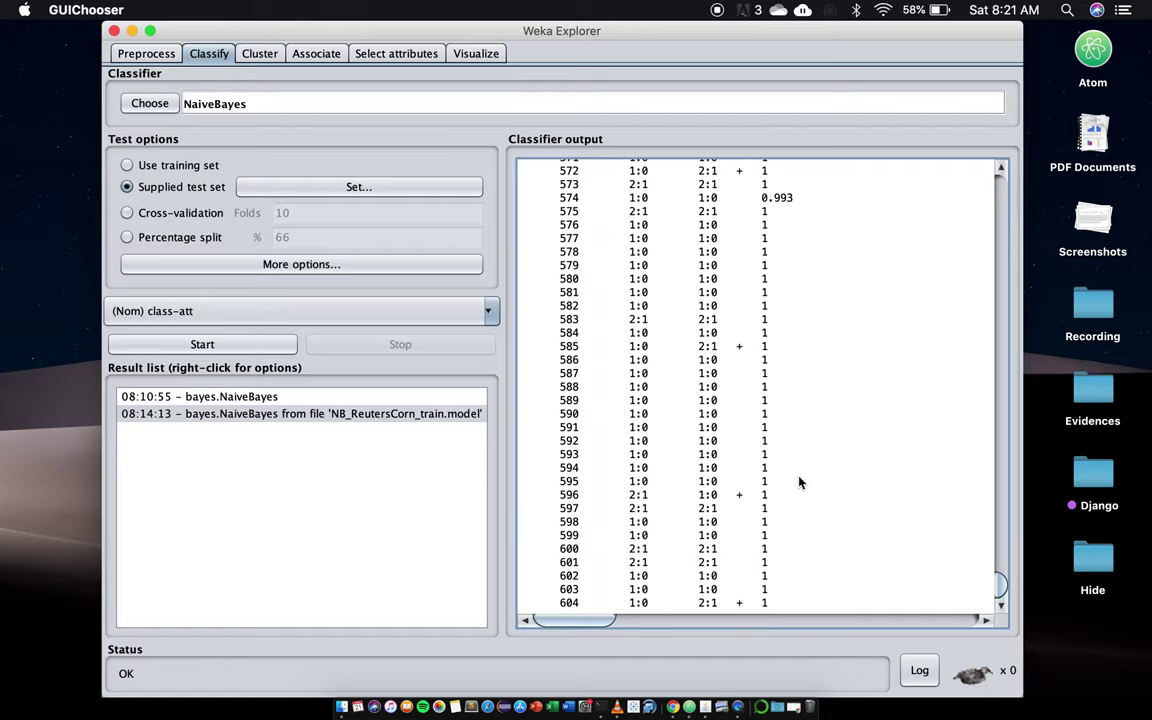
{"action": "scroll", "coordinate": [799, 483], "scroll_direction": "up", "scroll_amount": 15}
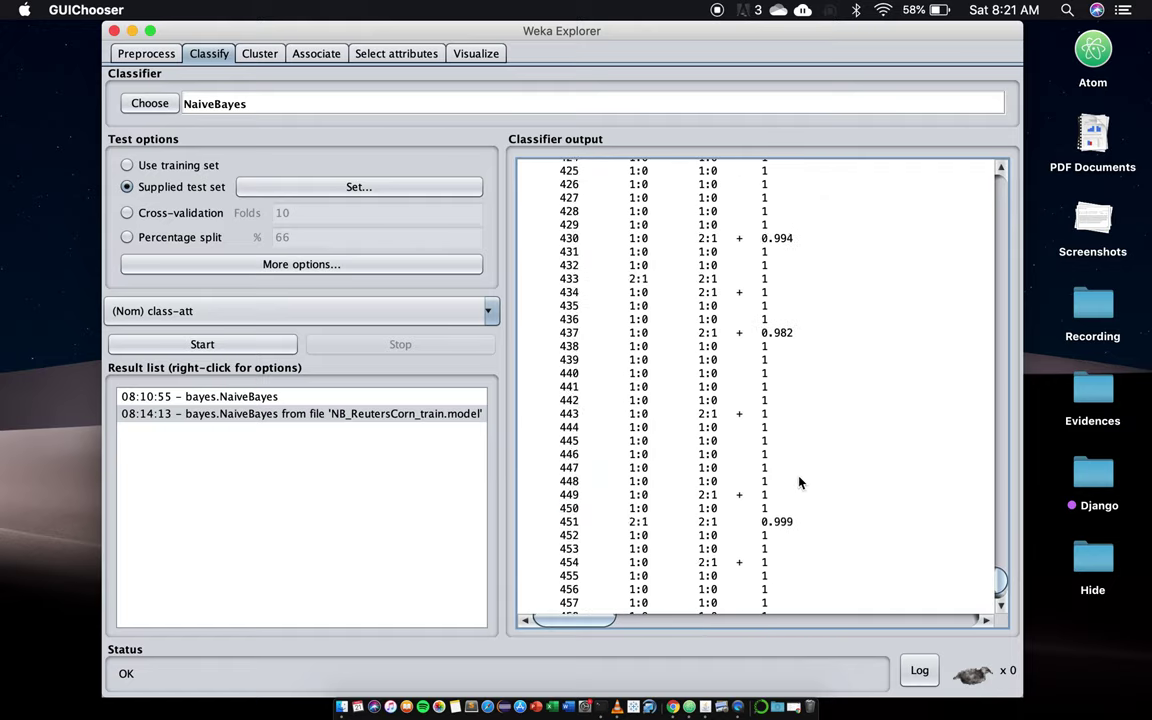
{"action": "scroll", "coordinate": [799, 483], "scroll_direction": "up", "scroll_amount": 20}
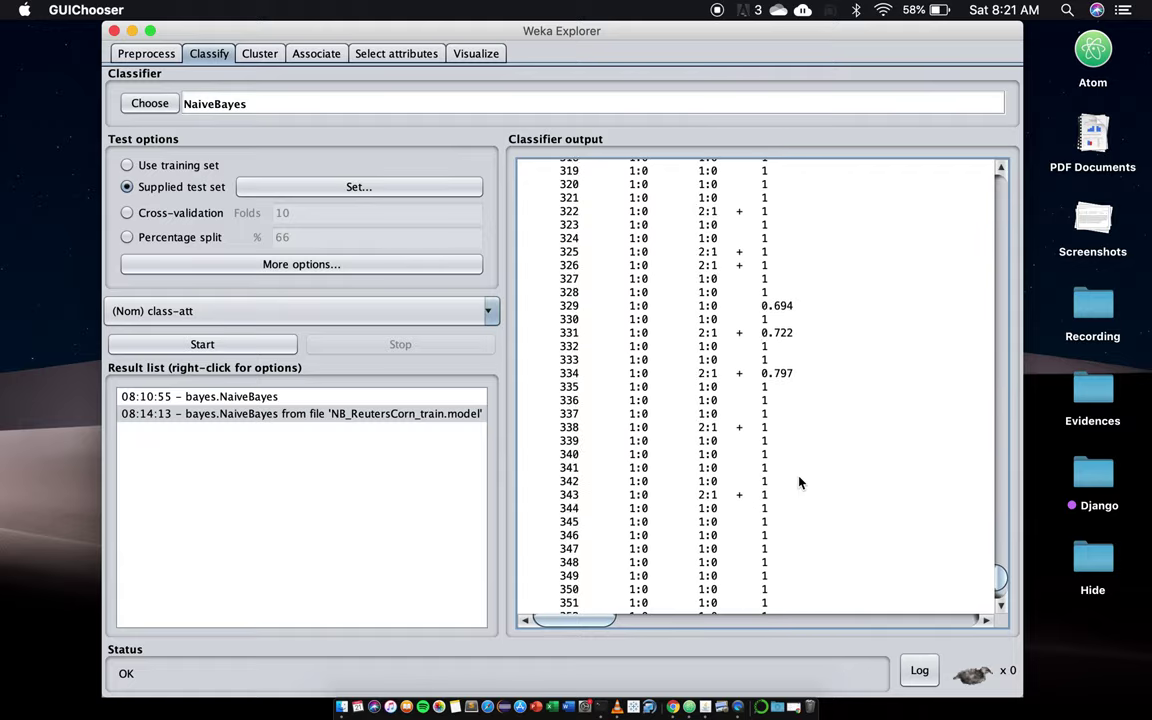
{"action": "scroll", "coordinate": [799, 483], "scroll_direction": "up", "scroll_amount": 10}
{"action": "scroll", "coordinate": [803, 497], "scroll_direction": "down", "scroll_amount": 15}
{"action": "scroll", "coordinate": [803, 497], "scroll_direction": "down", "scroll_amount": 20}
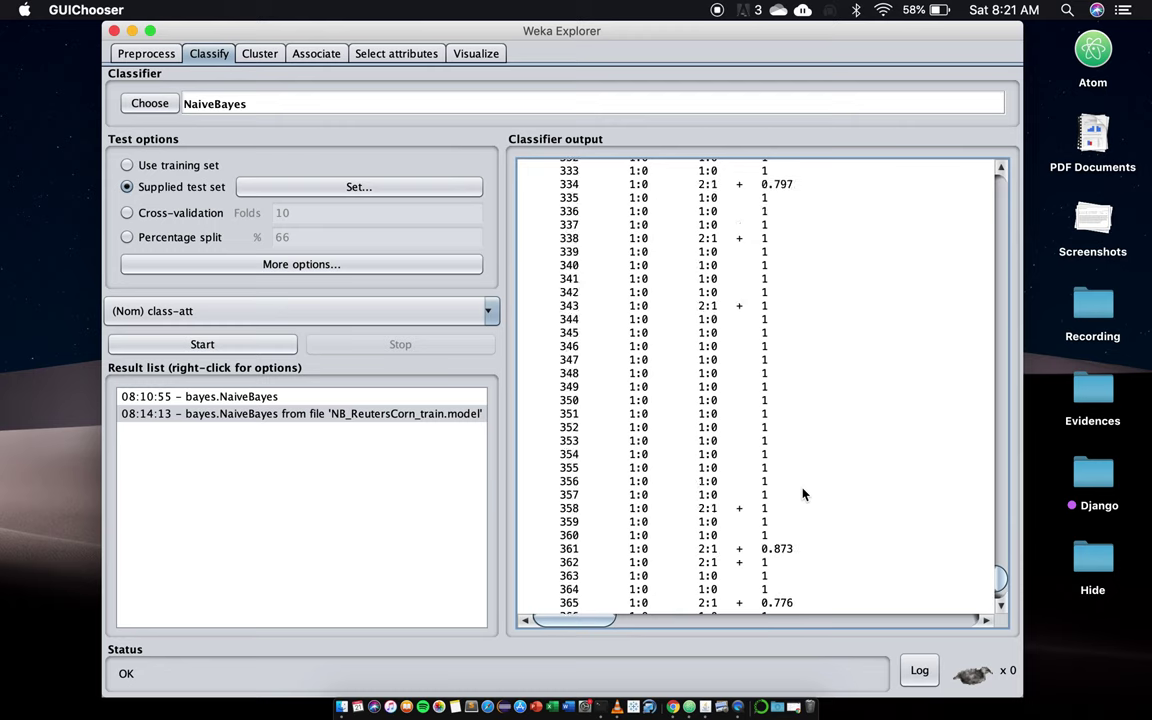